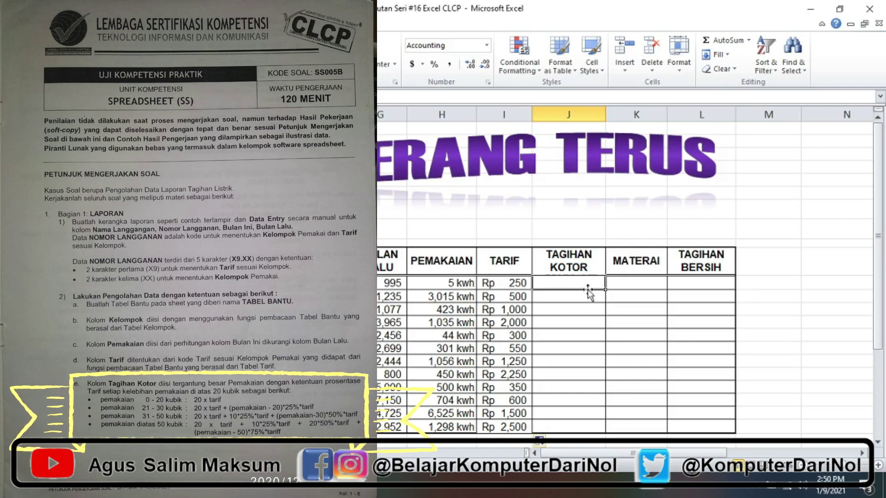
Scroll down and back up to review the electricity bill table.
scroll(570, 376, "down", 1)
scroll(569, 364, "up", 1)
Begin J11's gross bill formula with =IF(H11<=20,20*I11, and open a nested IF.
type("=")
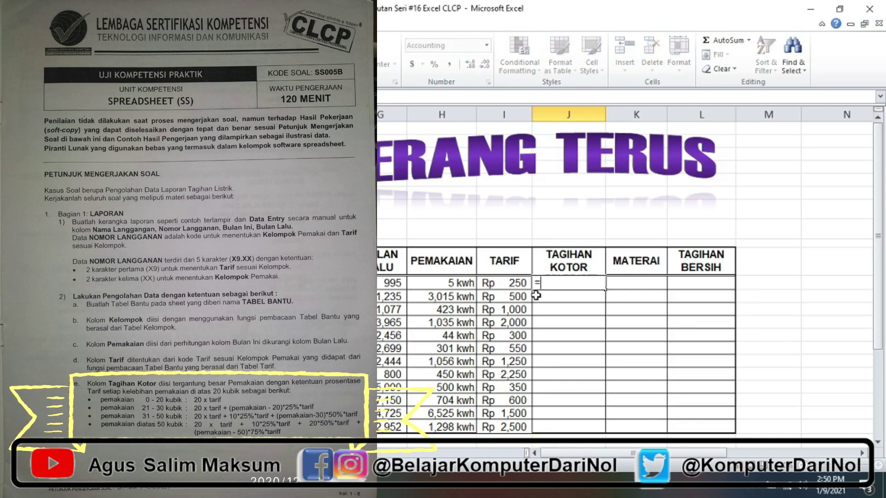
type("IF(")
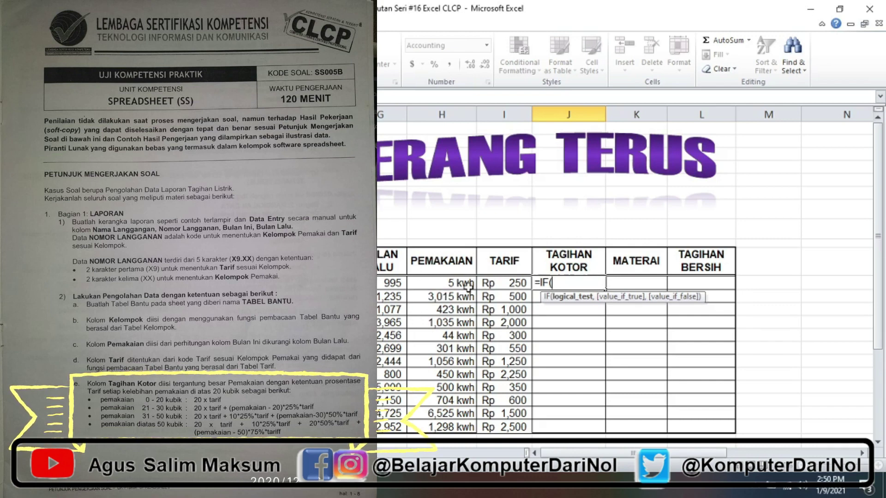
left_click(453, 283)
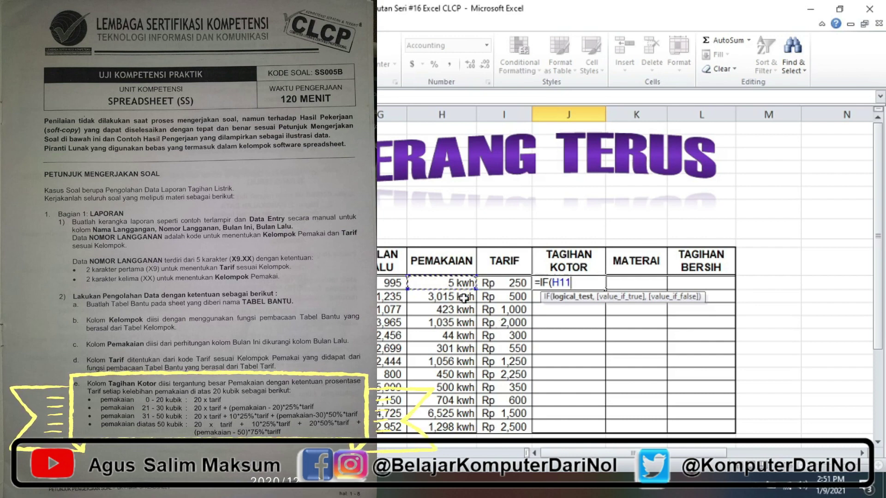
type("<")
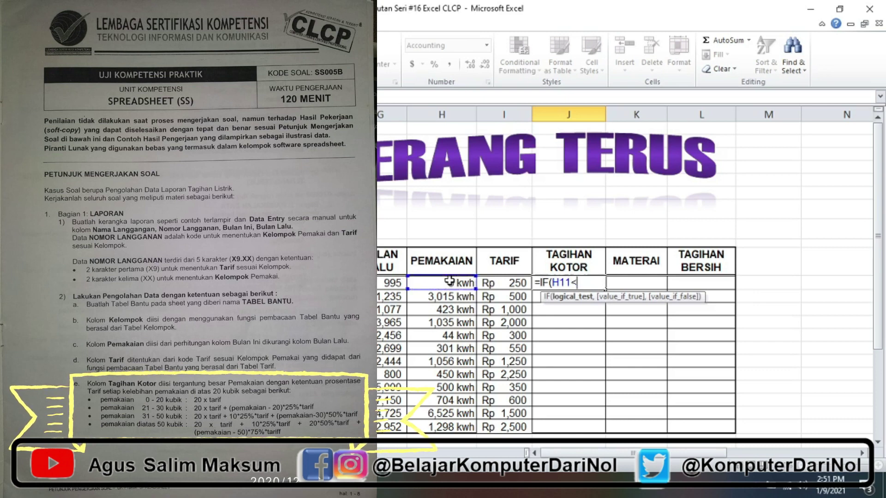
type("=")
type("20")
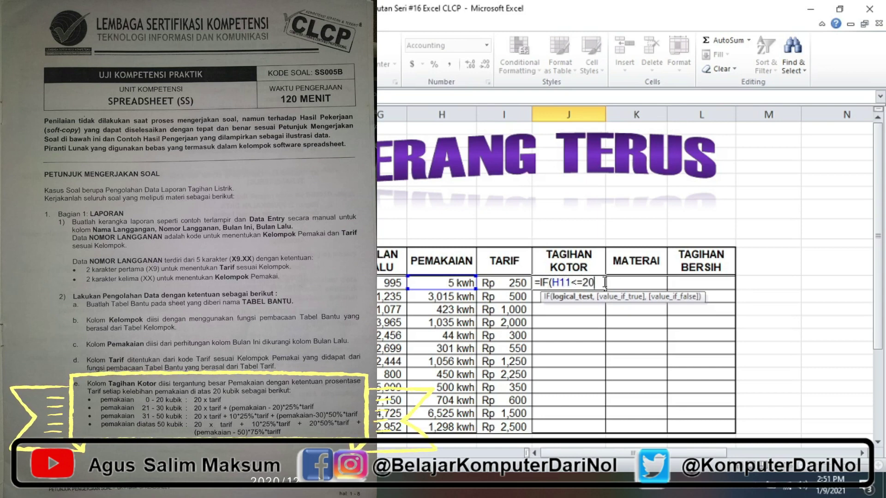
type(",20")
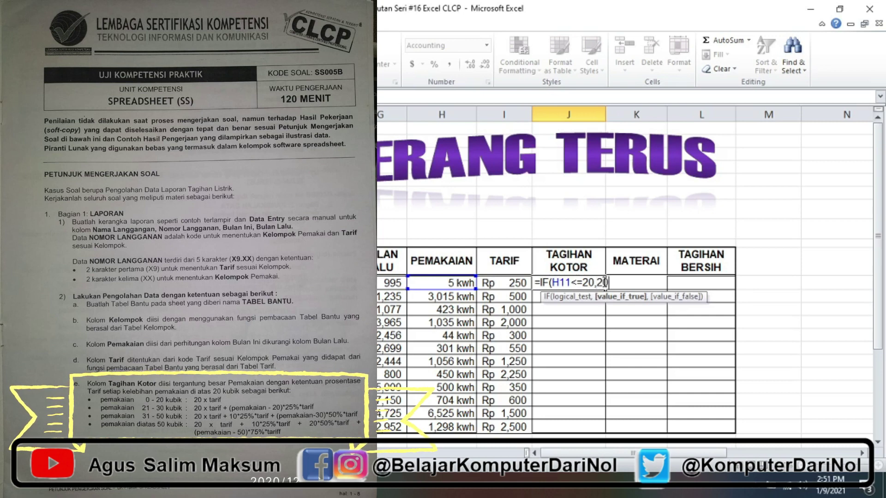
type("*")
left_click(514, 283)
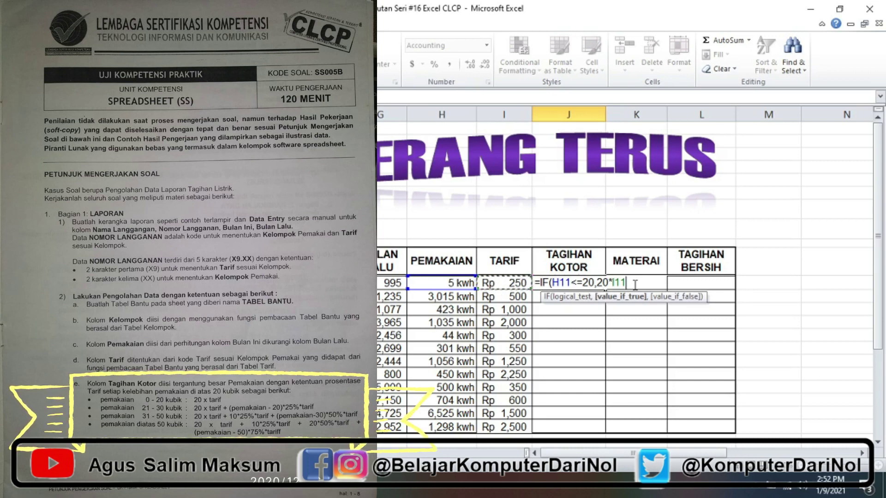
type(",")
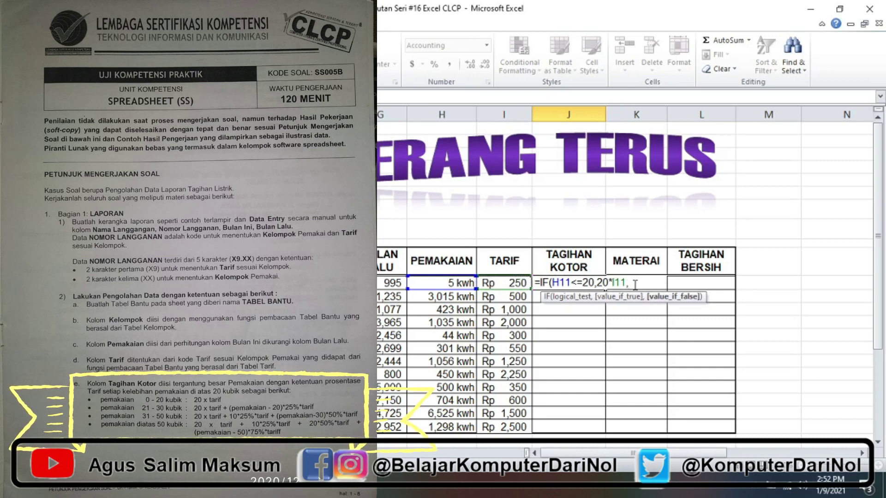
type("IF(")
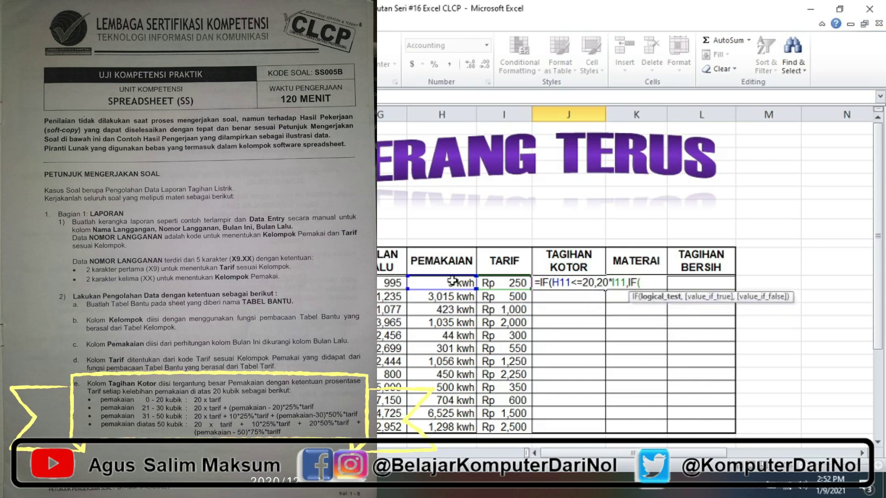
Add the tier IF(H11<30,20*I11+(H11-20)*25%*I11, and open another nested IF.
left_click(446, 282)
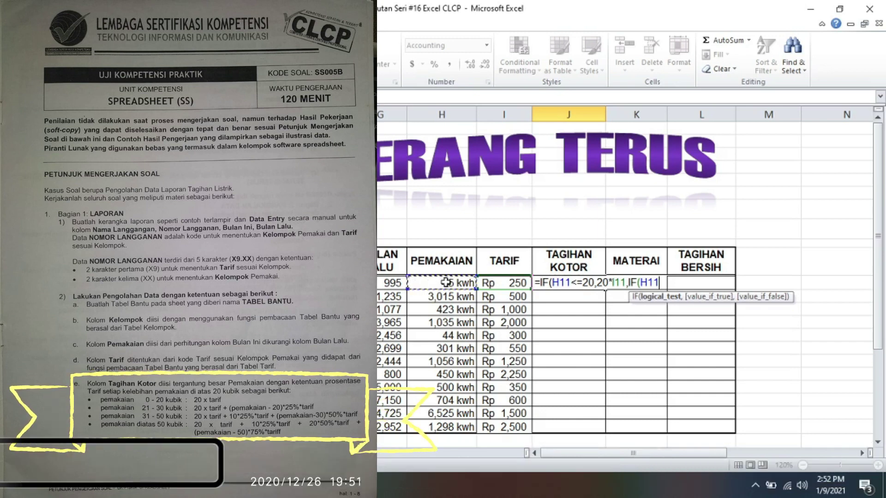
type("<")
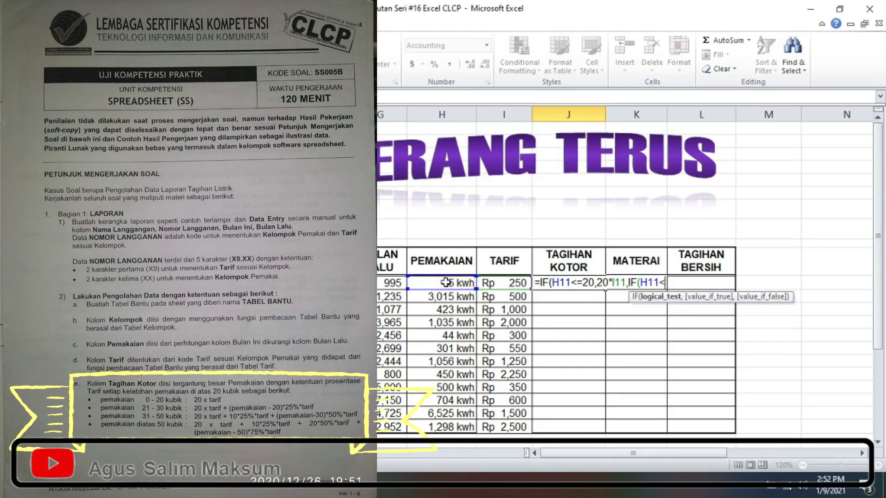
type("30")
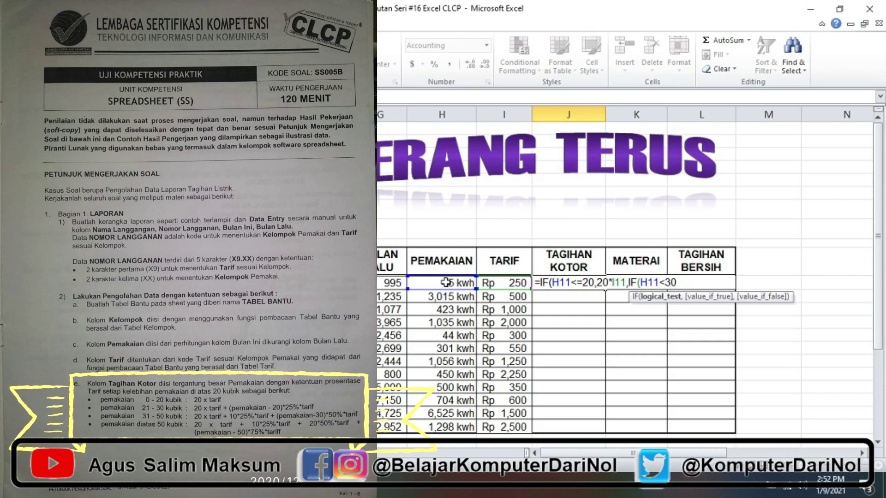
type(",")
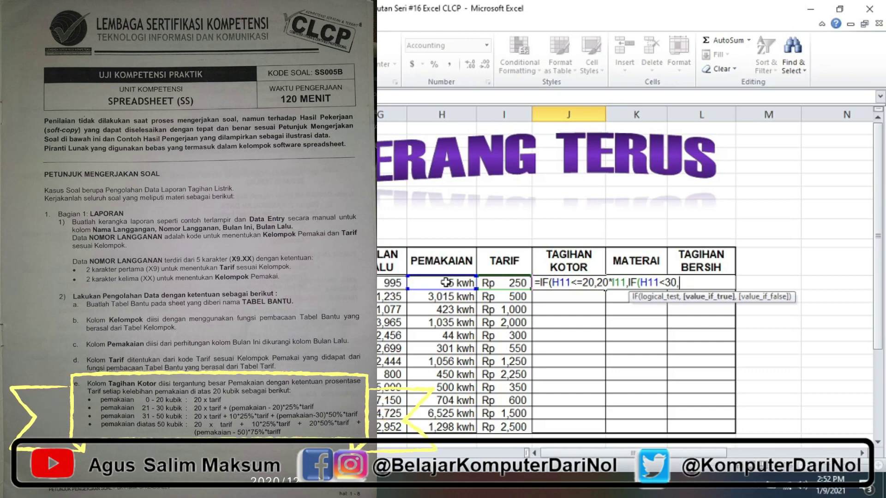
type("2")
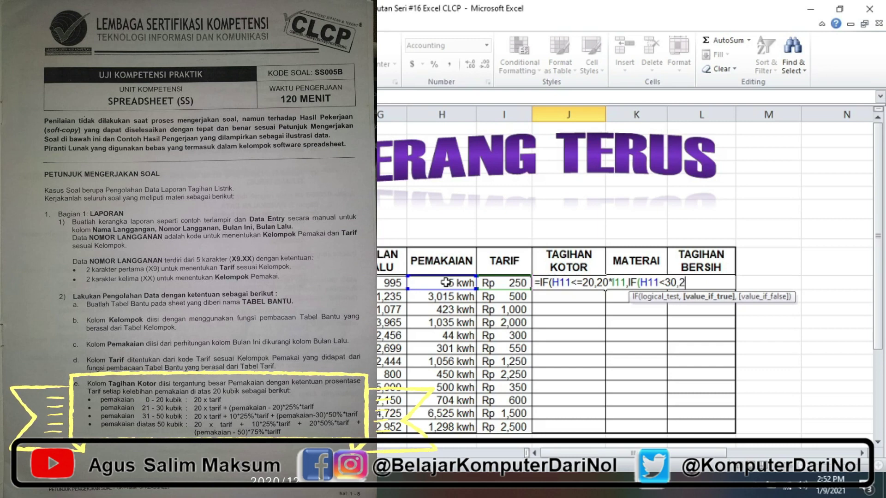
type("0*")
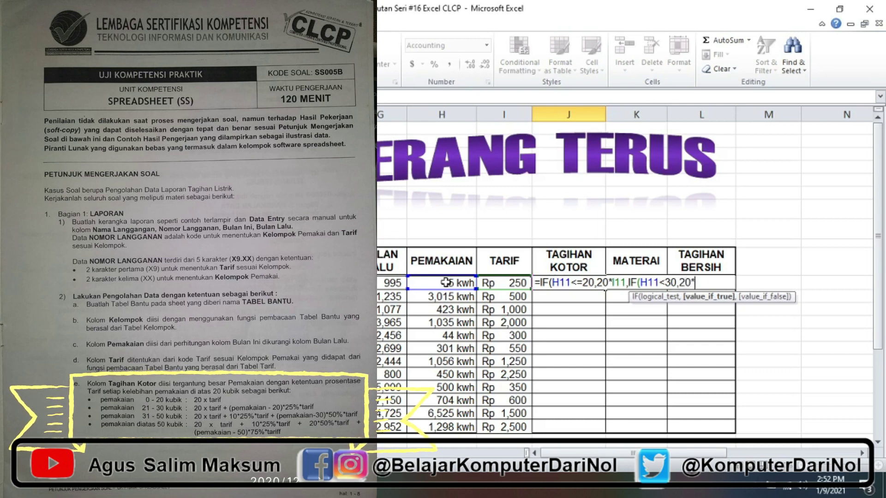
left_click(500, 283)
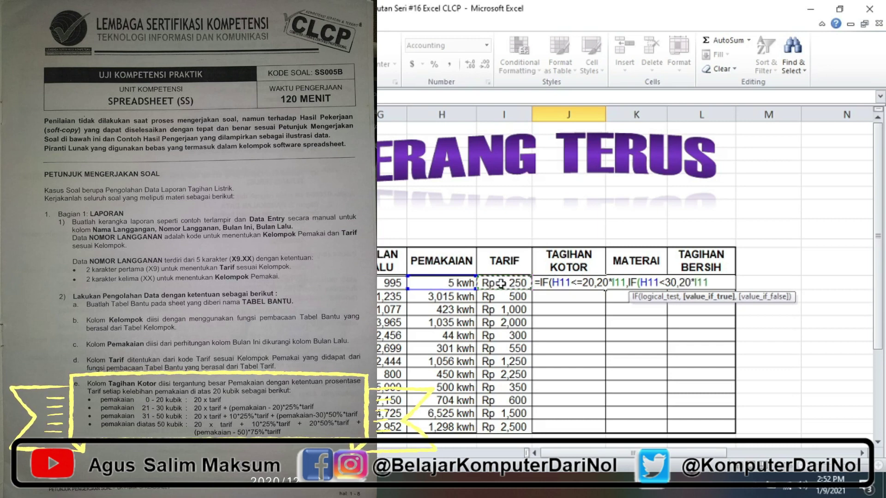
type("+")
type("(")
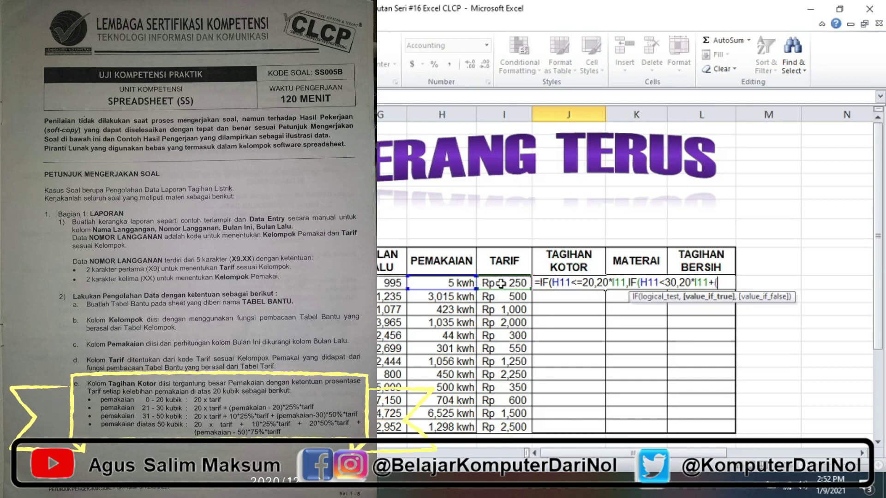
left_click(450, 282)
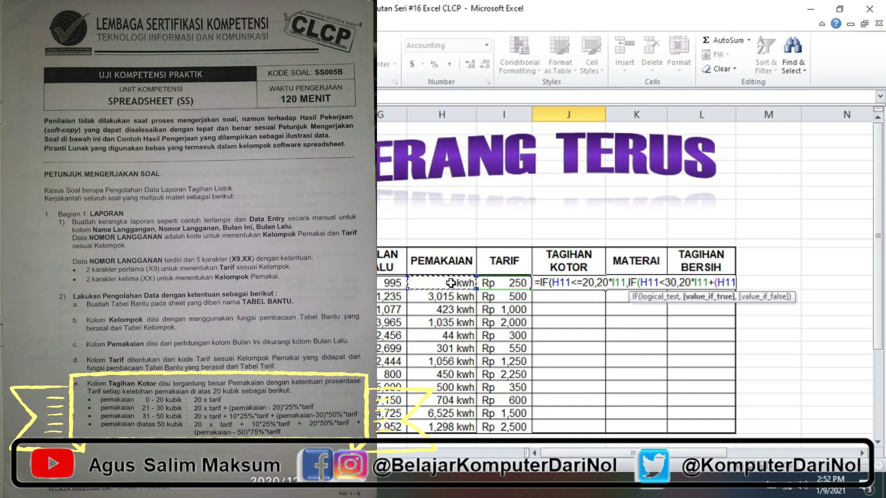
type("-20")
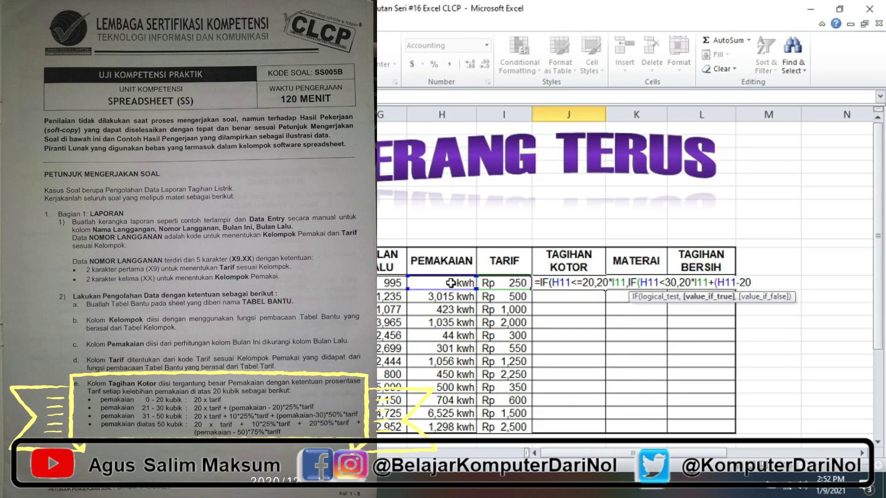
type(")*")
type("25")
type("%*")
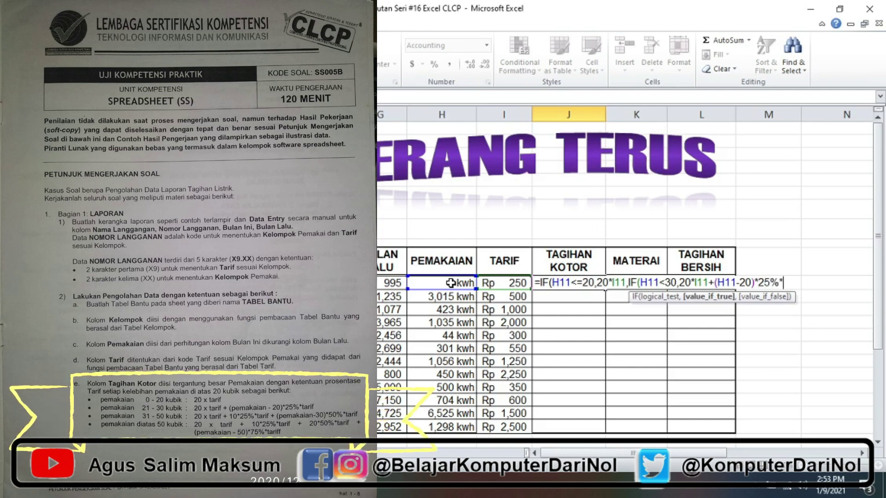
left_click(497, 283)
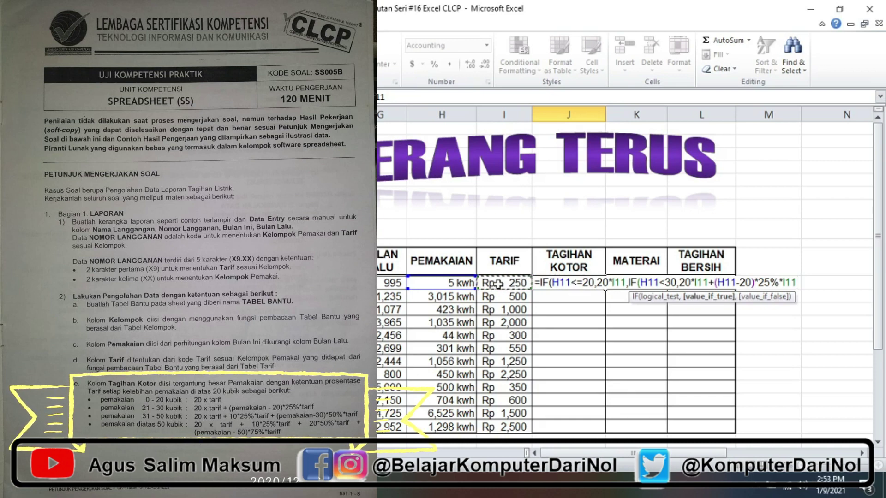
type(",")
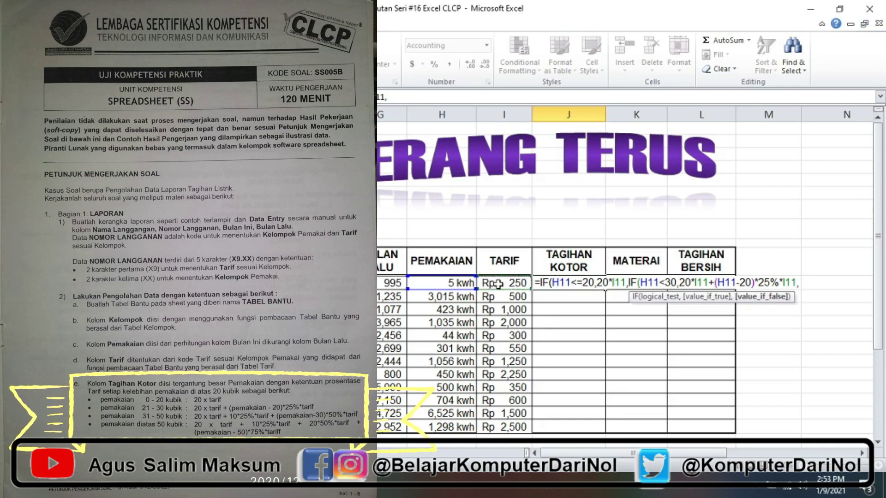
type("IF(")
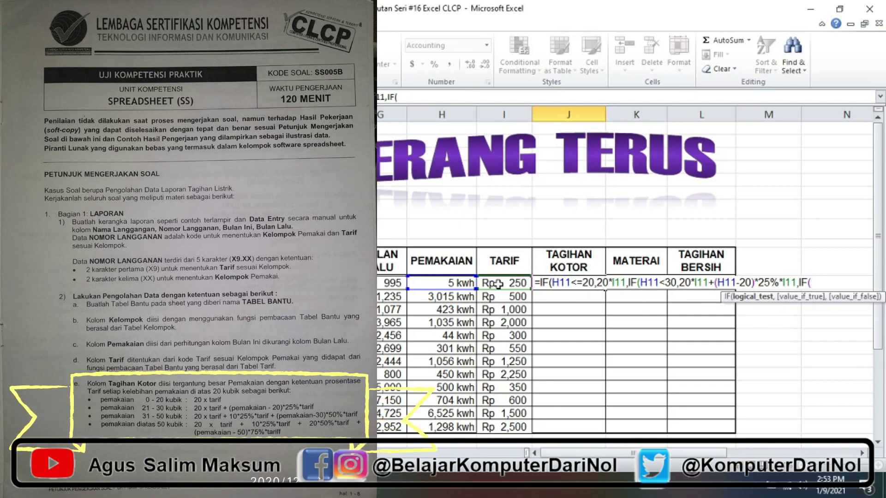
Add the under-50 tier 20*I11+10*25%*I11+(H11-30)*50%*I11 and start the next IF on H11.
left_click(447, 284)
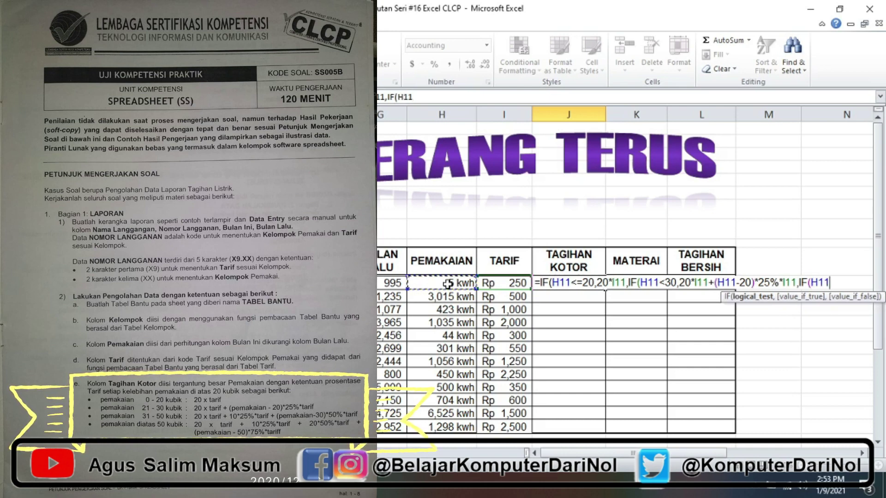
type("<5")
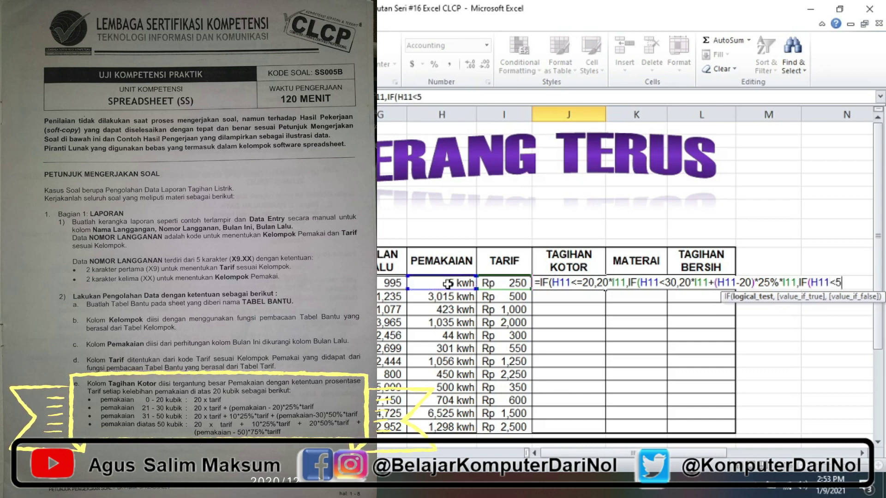
type("0,")
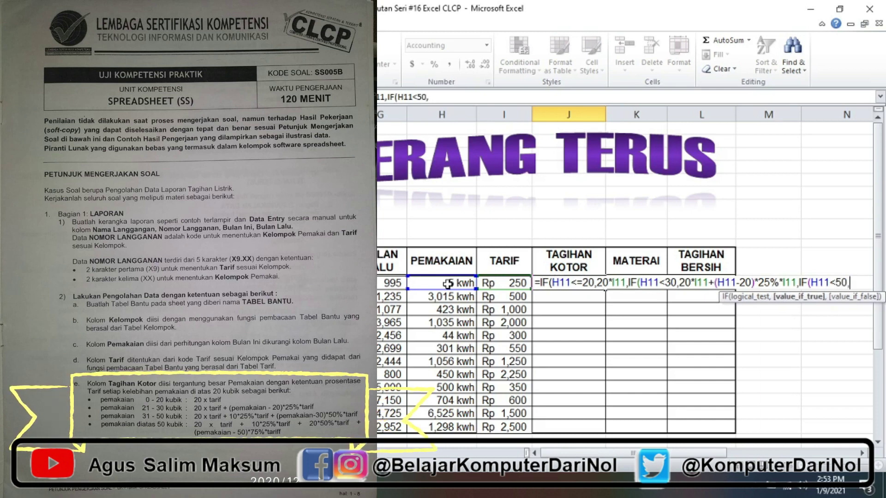
type("20")
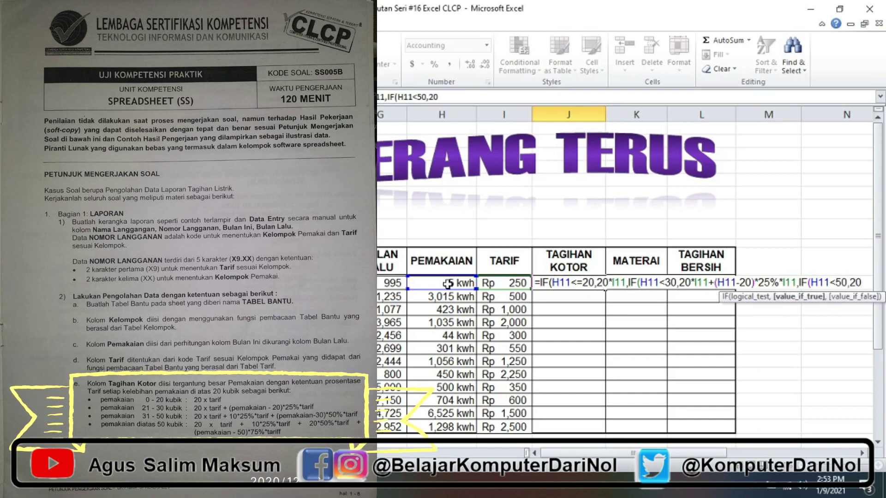
type("*")
left_click(502, 283)
type("+1")
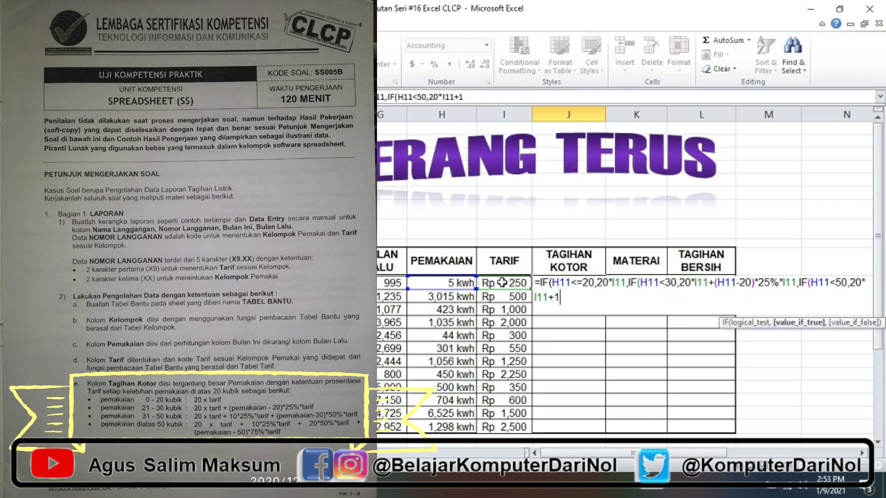
type("0*2")
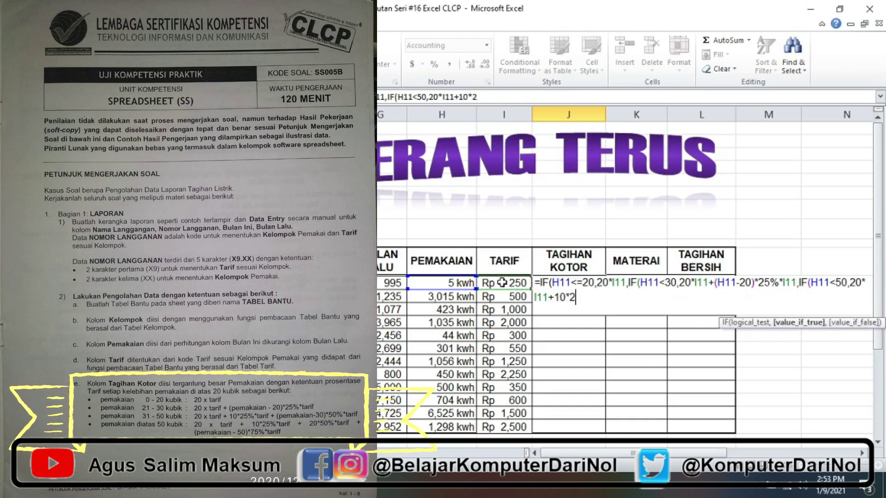
type("5%")
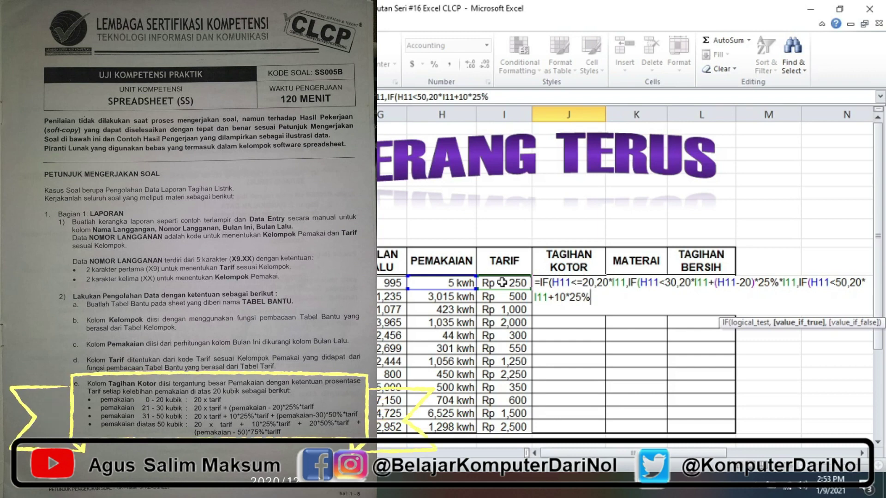
type("*")
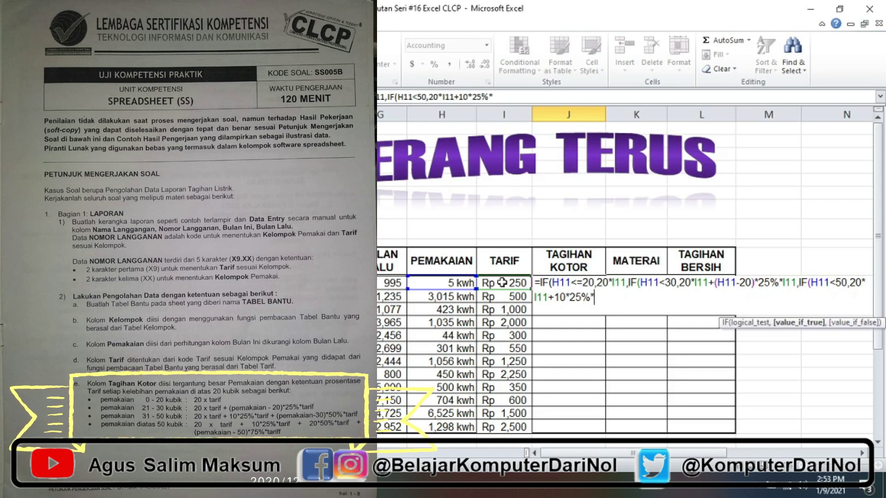
left_click(502, 282)
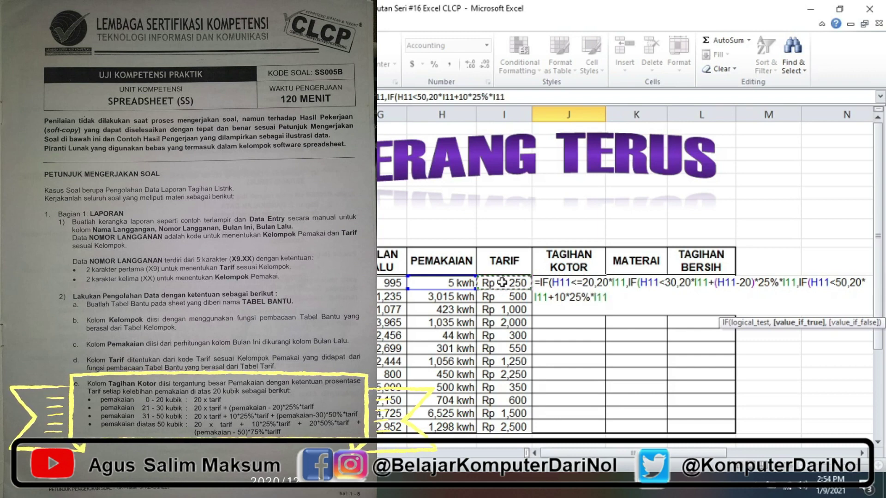
type("+(")
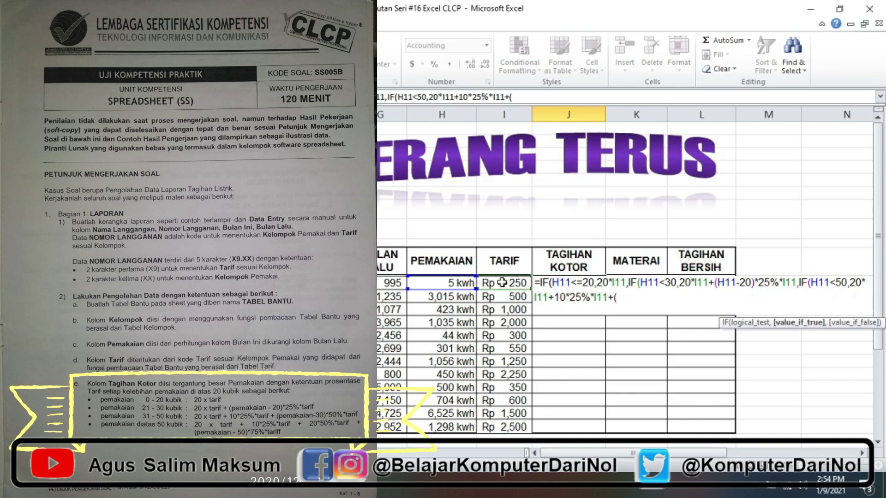
left_click(457, 283)
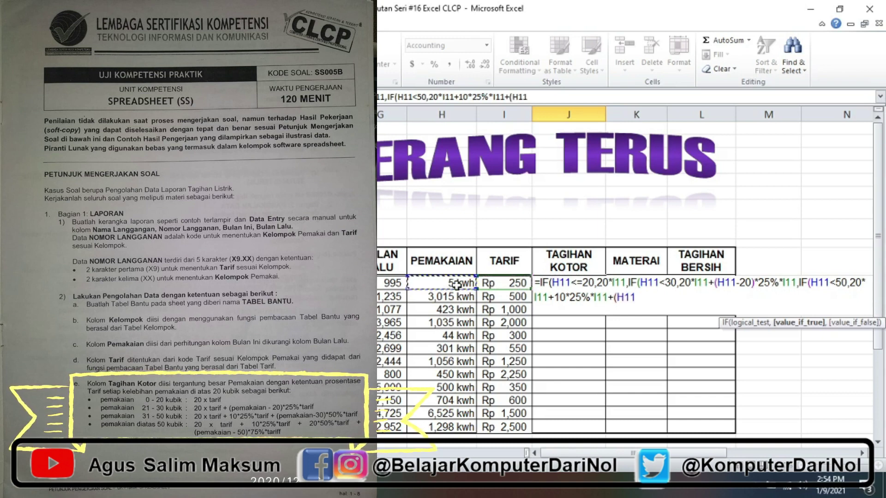
type("-30")
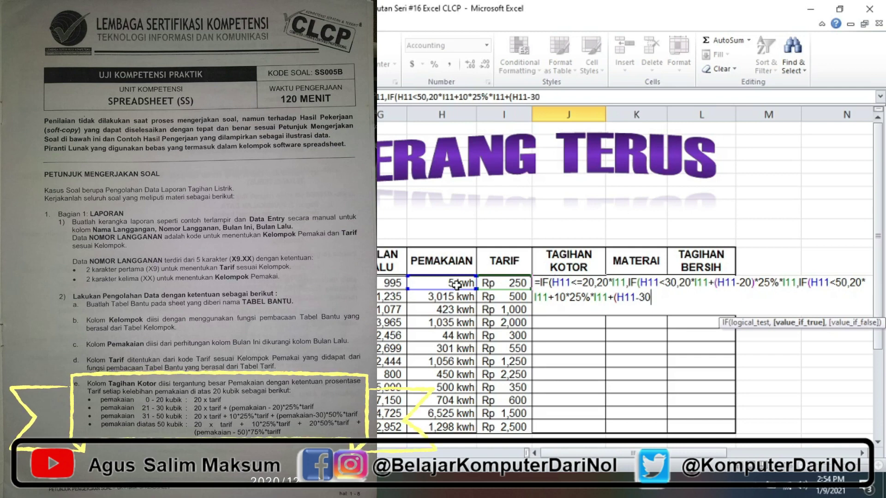
type(")")
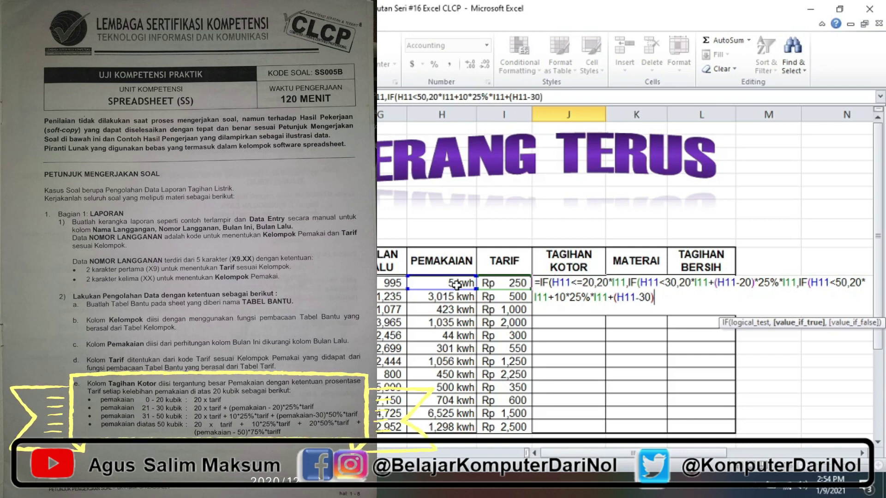
type("*5")
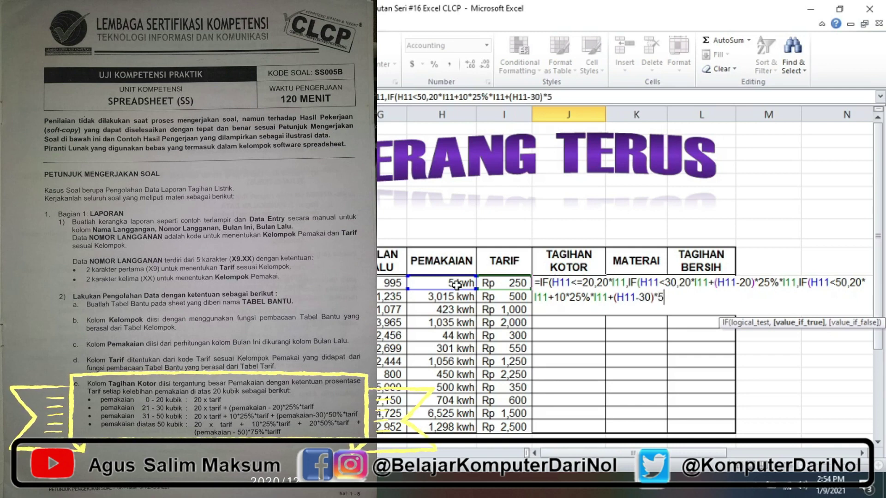
type("0%*")
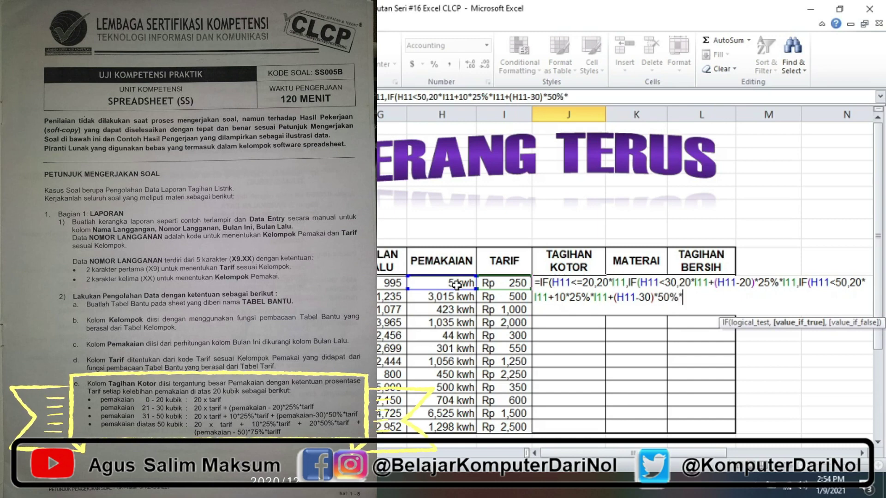
left_click(497, 286)
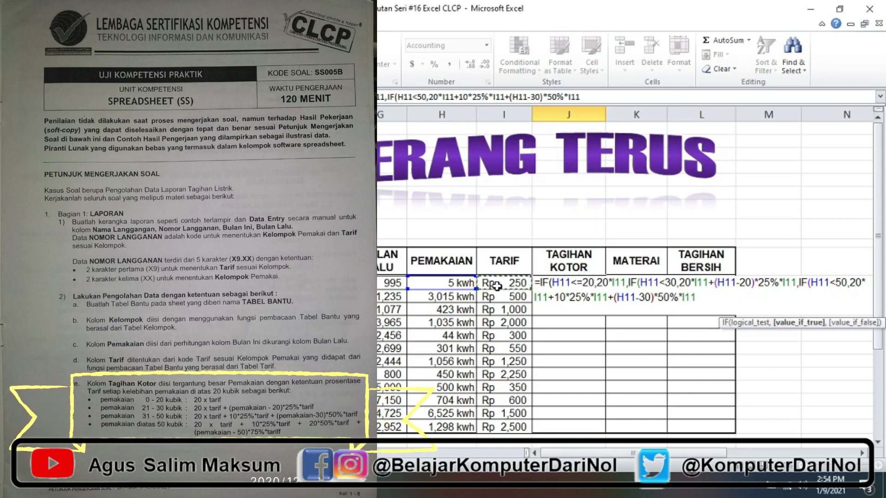
type(",")
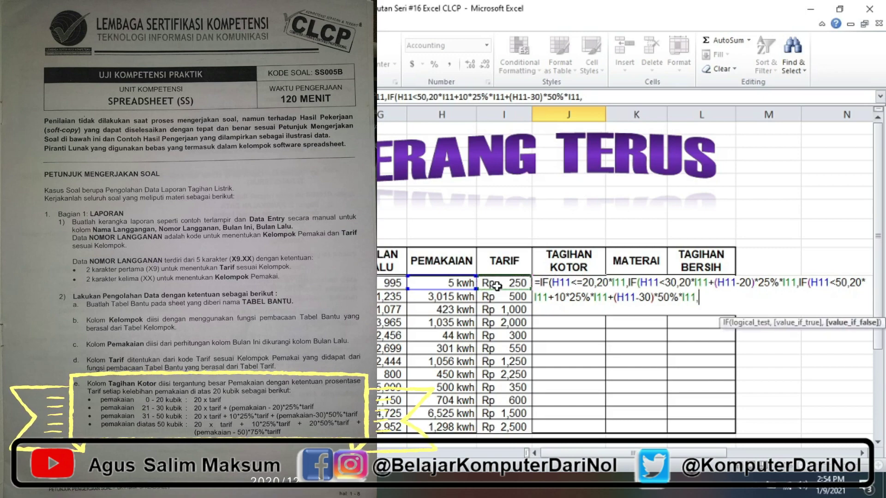
type("IF(")
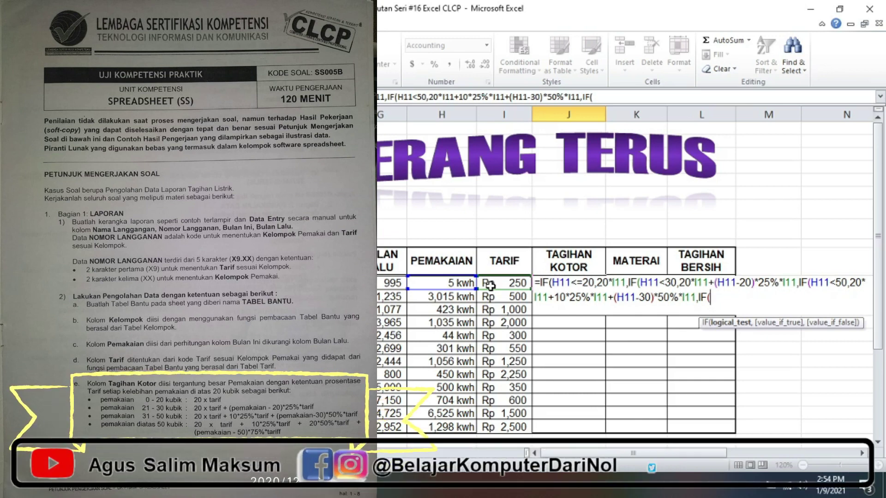
left_click(453, 283)
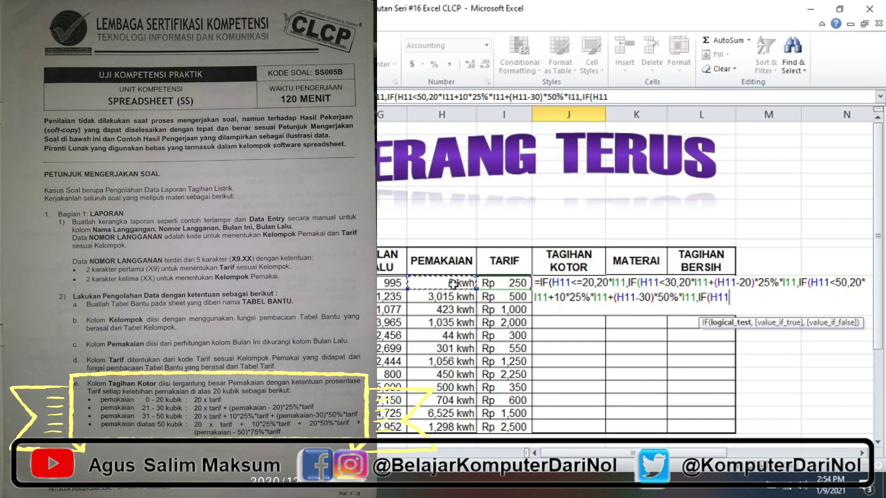
Start the above-50 tier: 20*I11 plus the 25% and 20*50% tariff portions.
type(">")
type("50,")
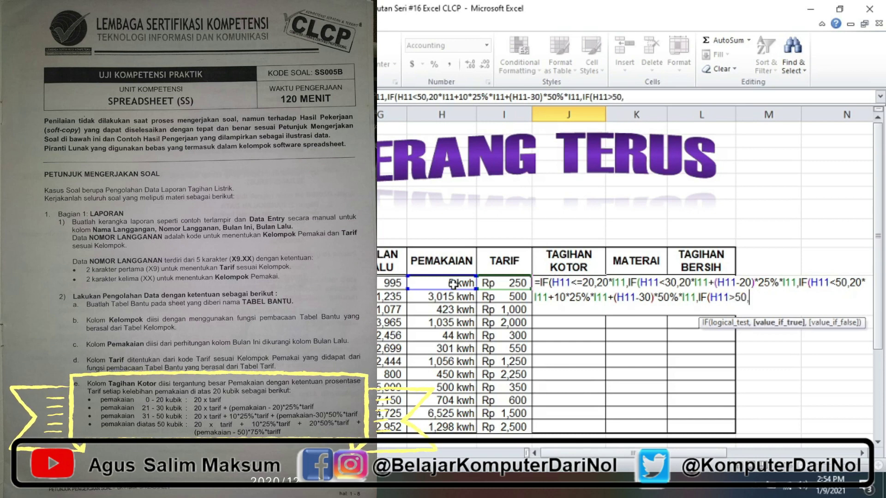
type("20*")
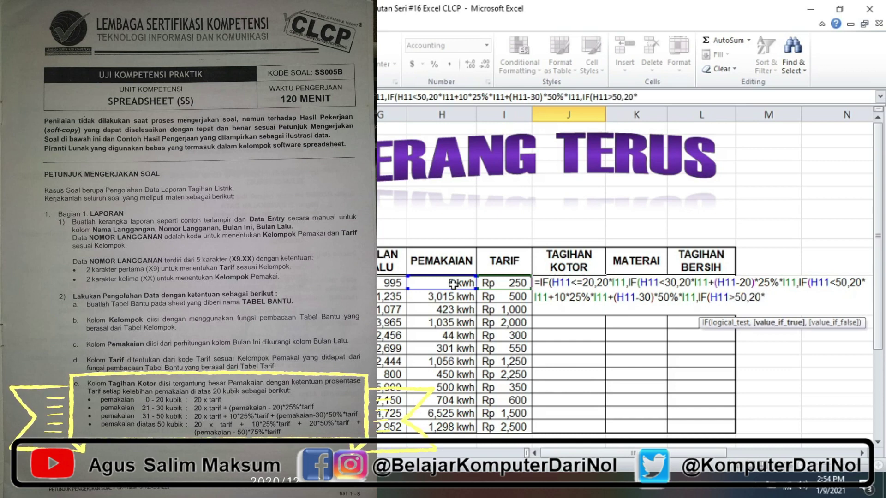
left_click(504, 284)
type("+")
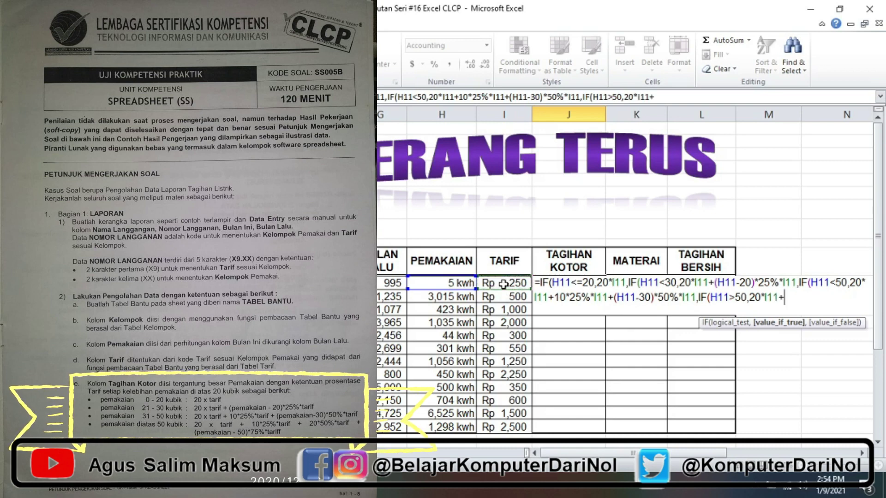
type("10")
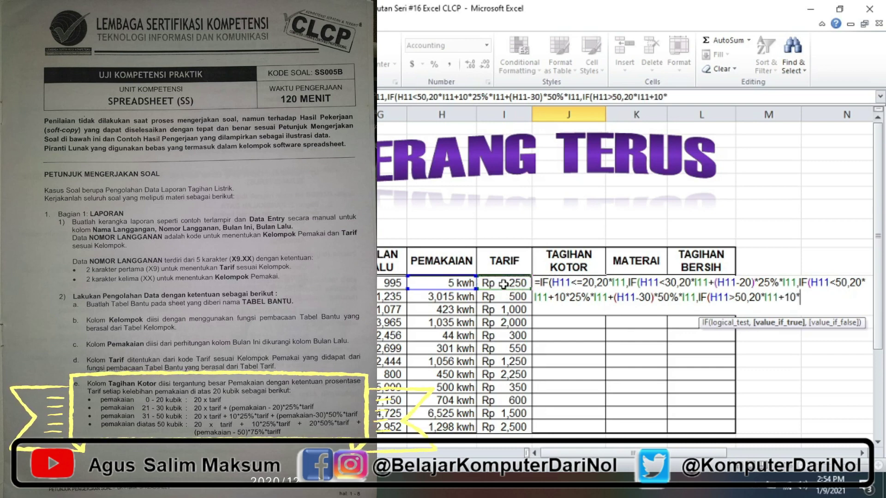
type("*25%")
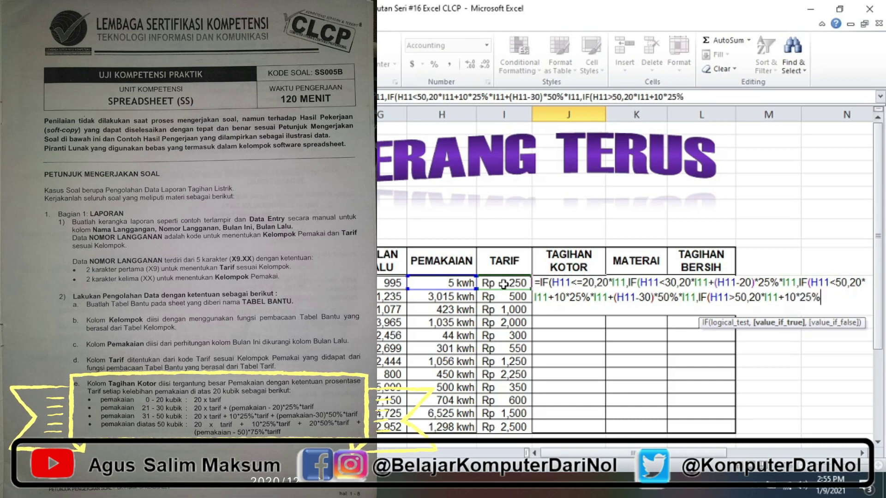
type("*")
left_click(501, 283)
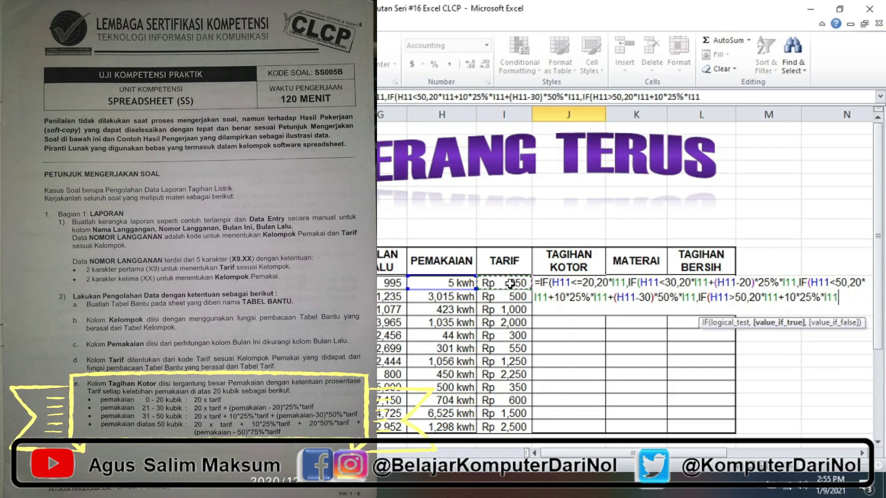
type("+")
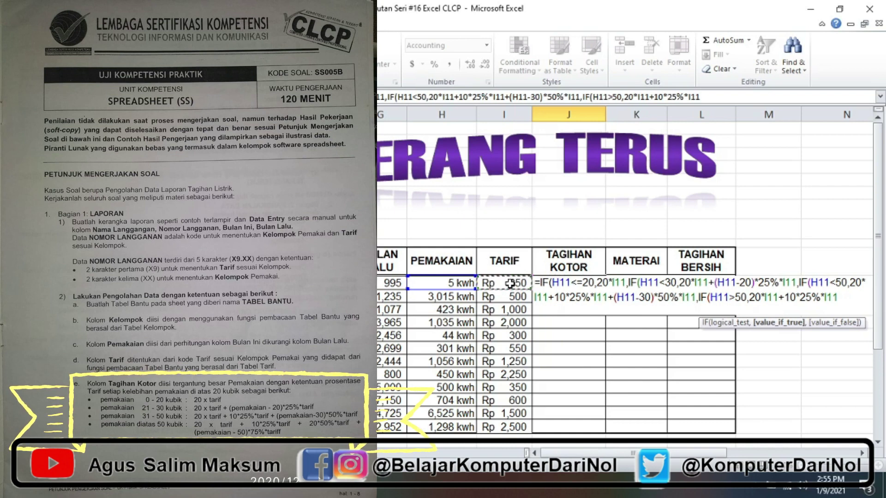
type("20")
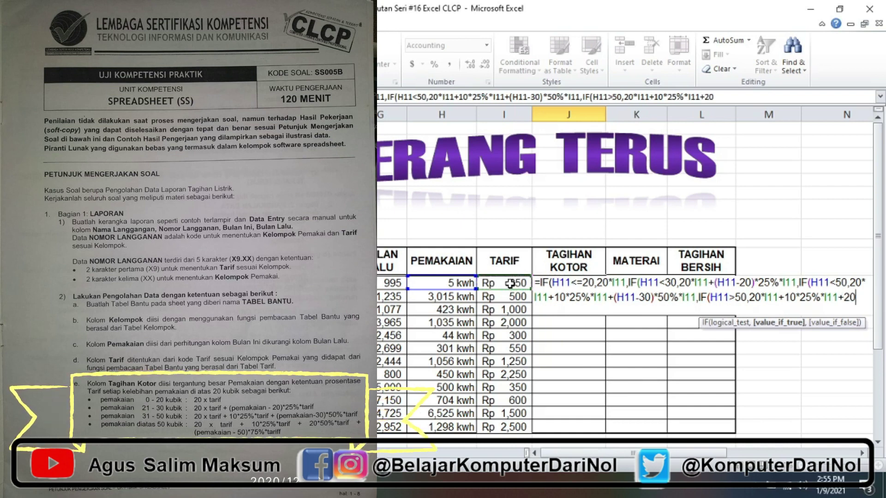
type("*5")
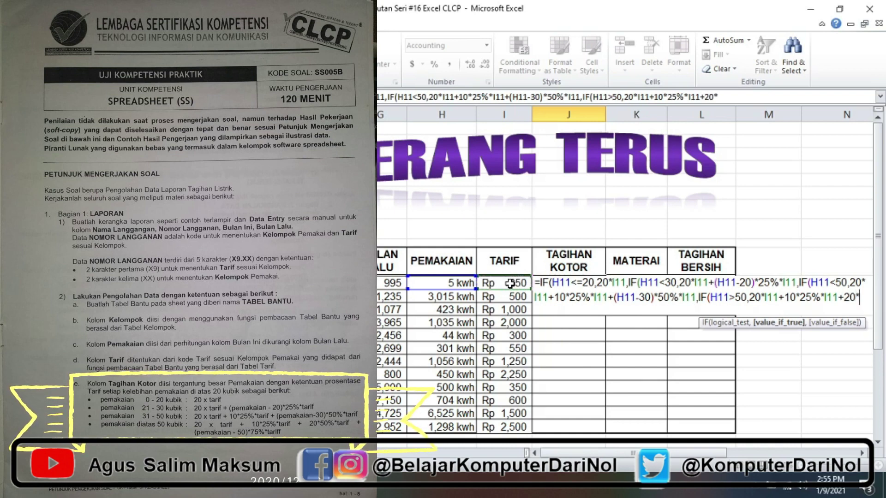
type("0%")
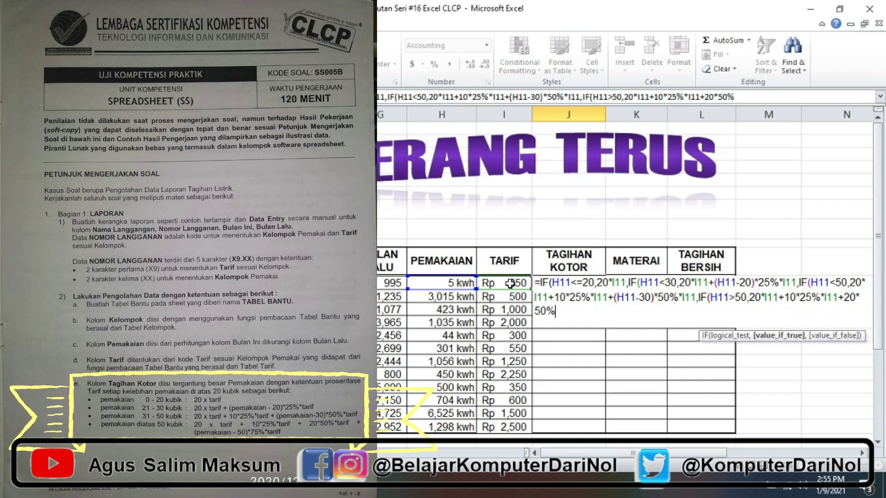
type("*")
left_click(510, 283)
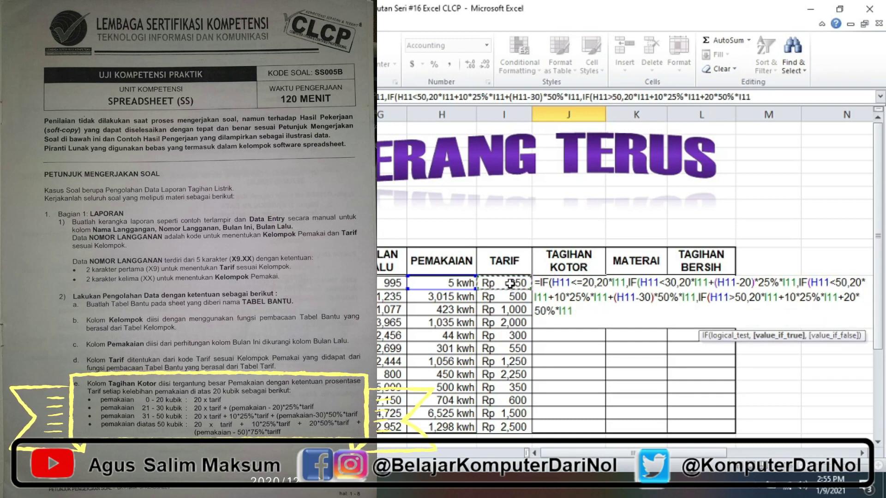
Add (H11-50)*75%*I11, close all parentheses and commit, giving Rp 5,000.
type("+(")
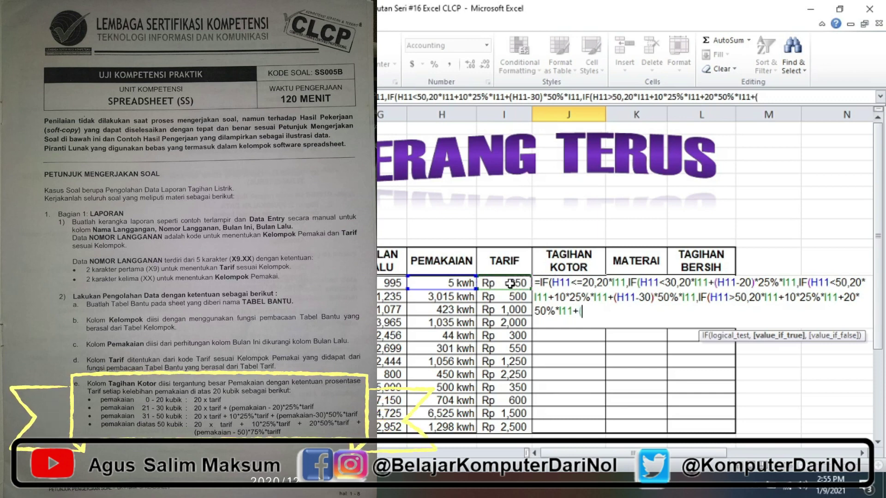
left_click(457, 286)
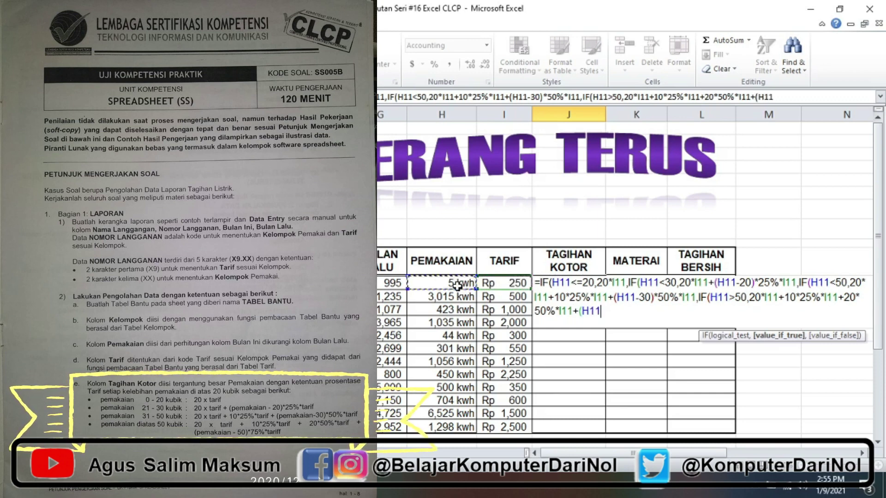
type("-50")
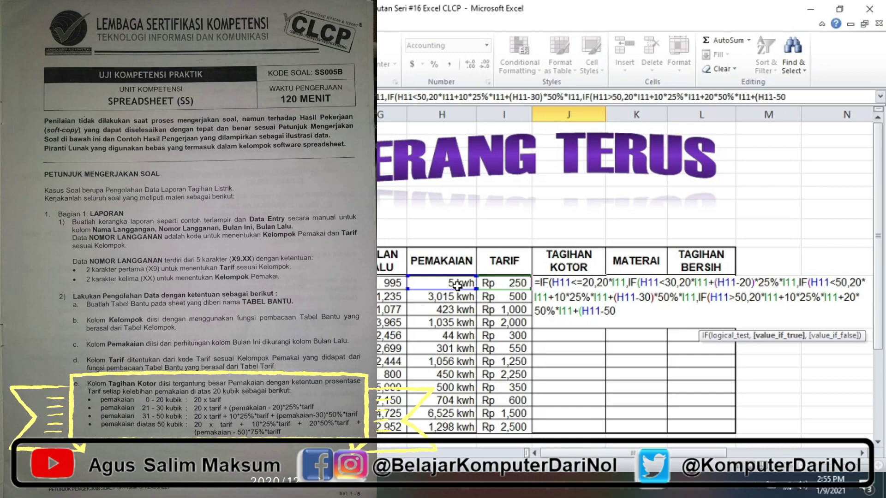
type(")*")
type("75%")
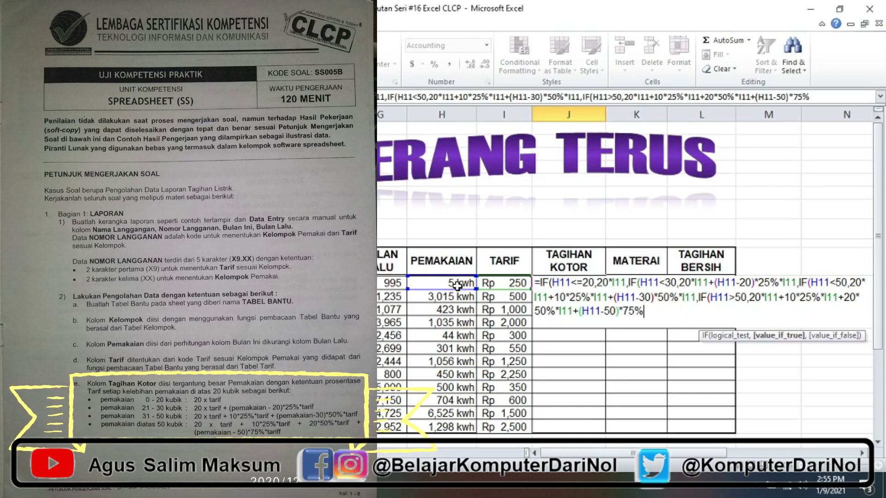
type("*")
left_click(493, 284)
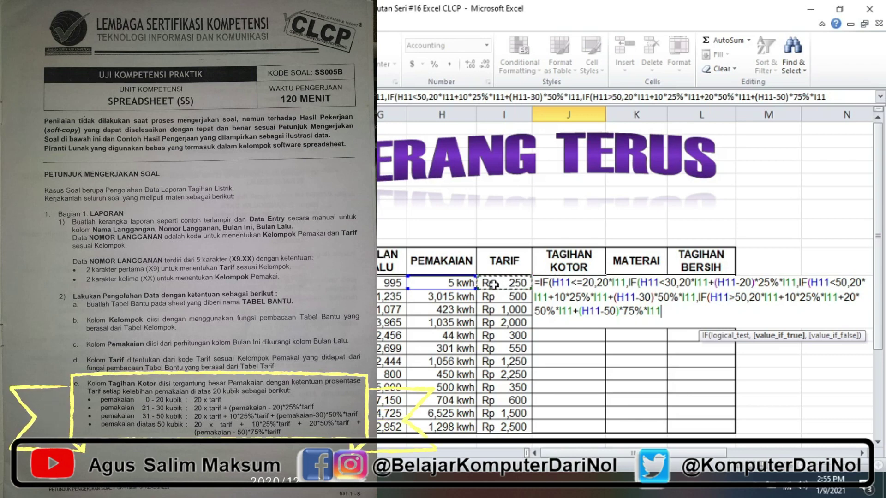
type(")))")
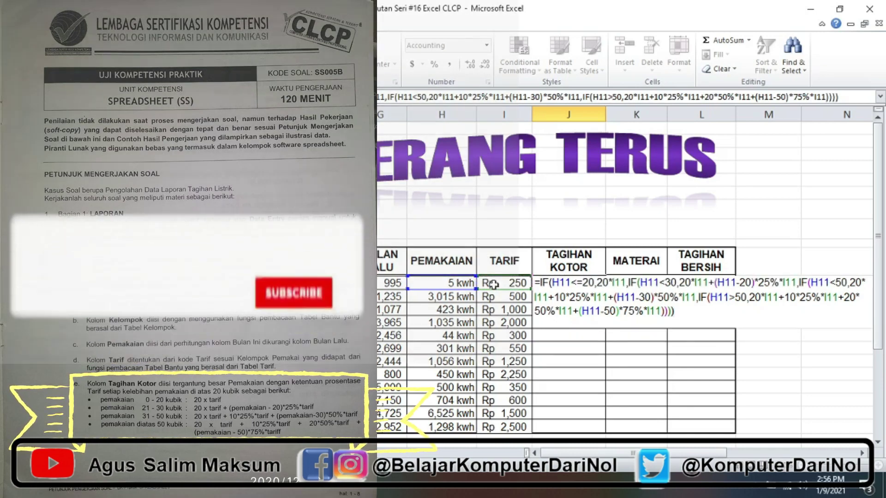
key("Return")
Copy J11's gross bill formula down through all twelve customer rows.
left_click(553, 283)
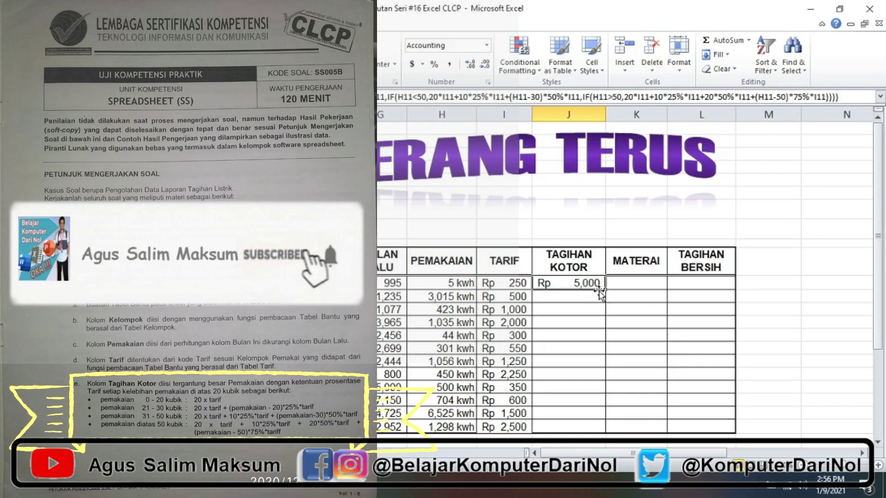
left_click_drag(605, 290, 615, 432)
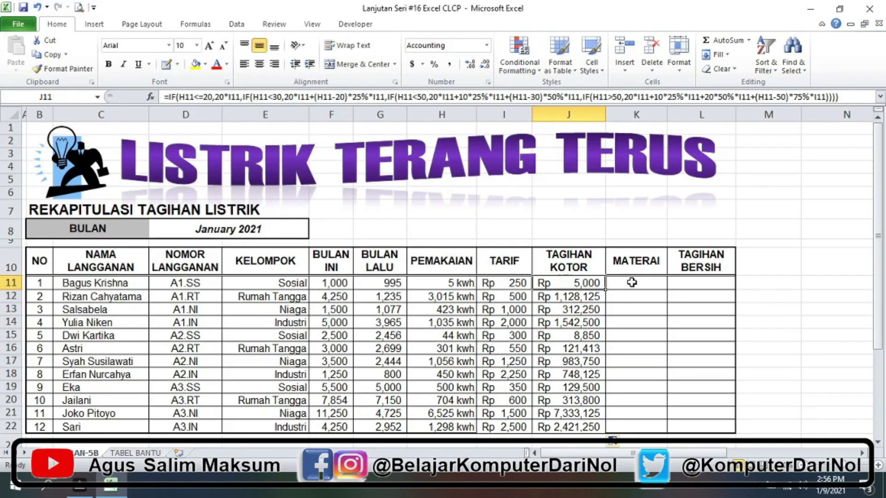
left_click(632, 282)
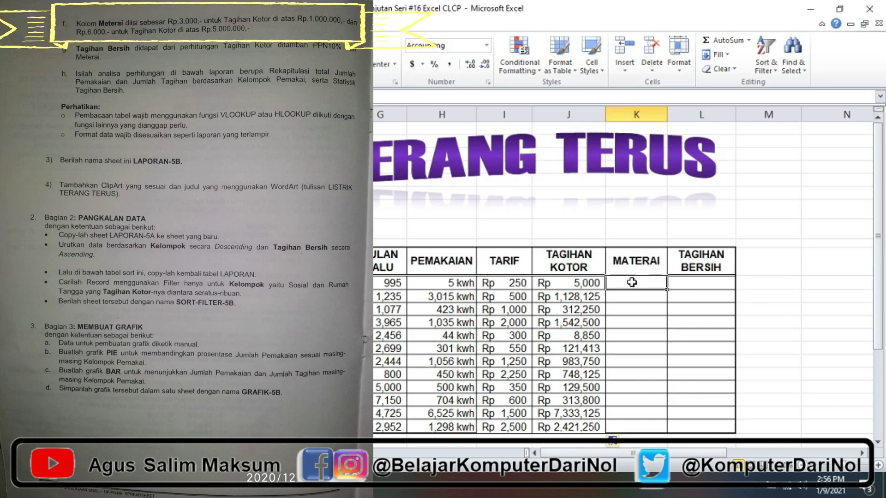
Enter =IF(J11>5000000,6000,IF(J11>1000000,3000,0)) in K11 for the stamp duty.
type("=")
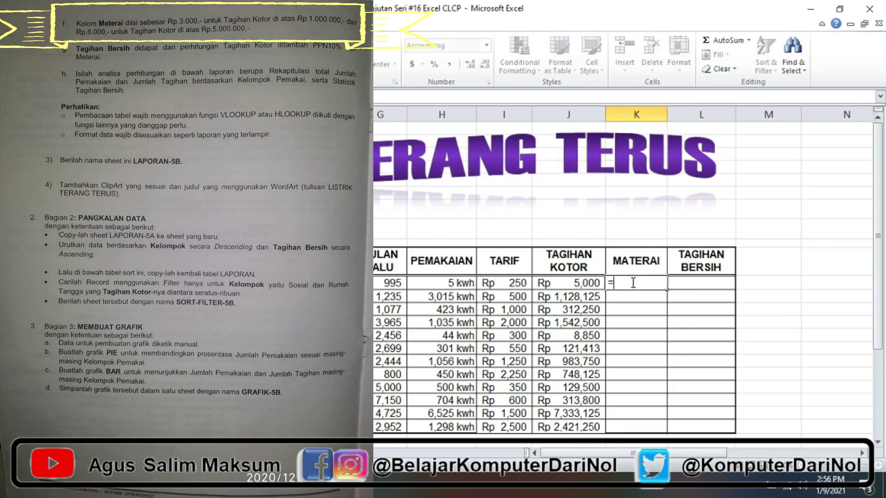
type("IF(")
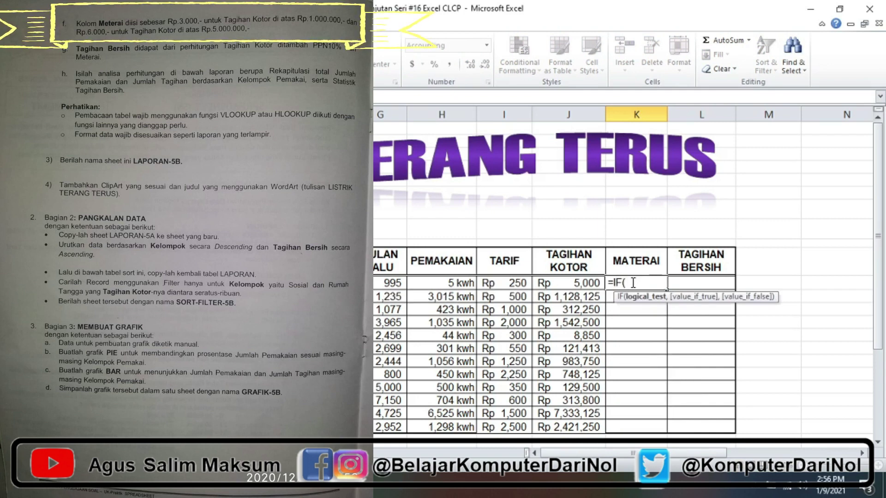
left_click(573, 282)
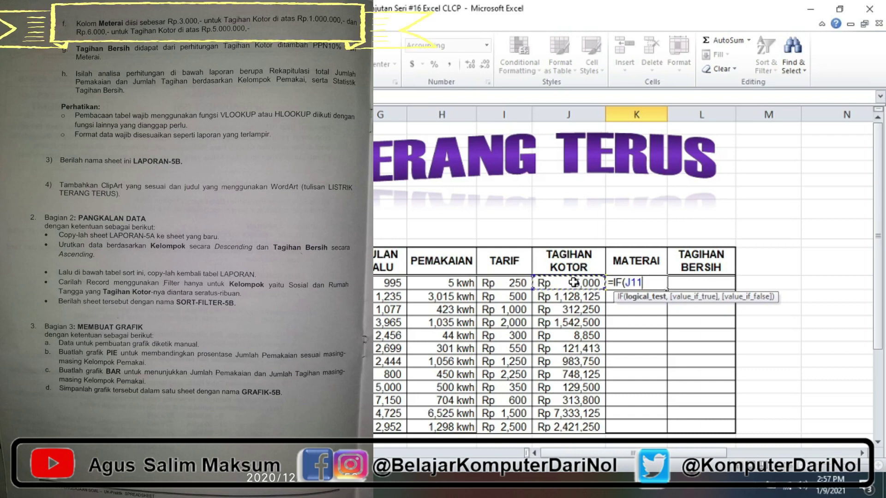
type(">")
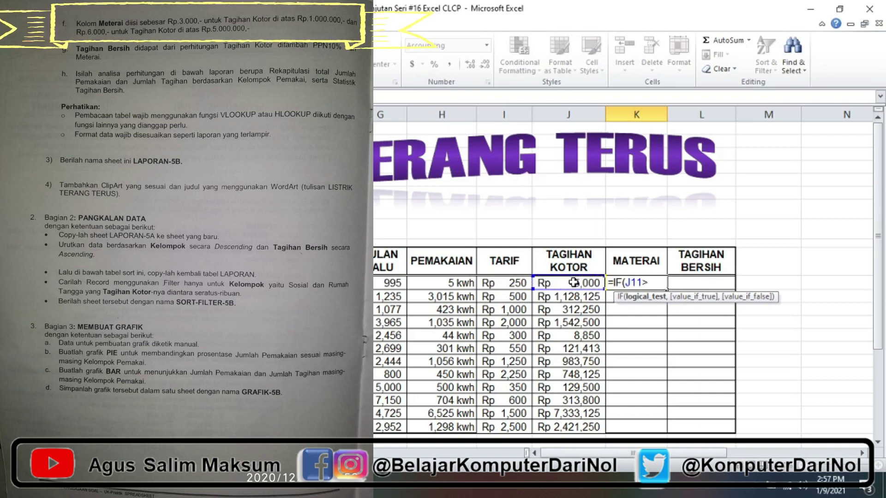
type("50")
type("00000,")
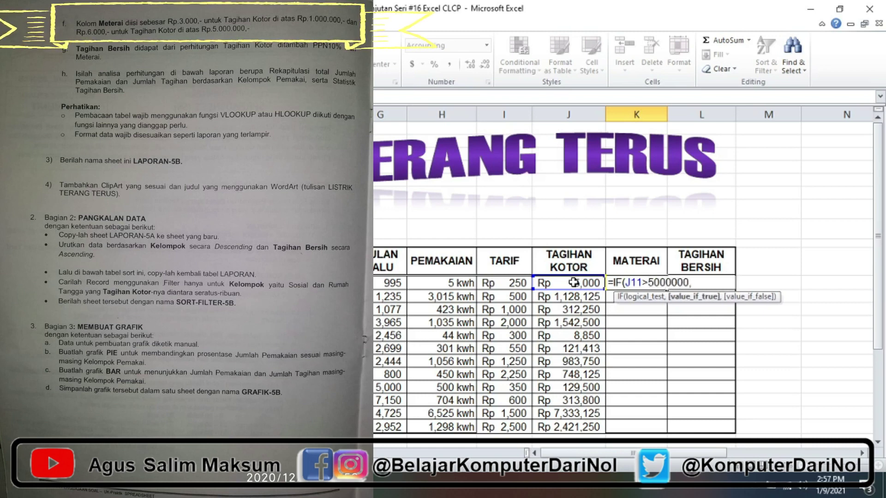
type("6000,IF")
type("(")
left_click(574, 282)
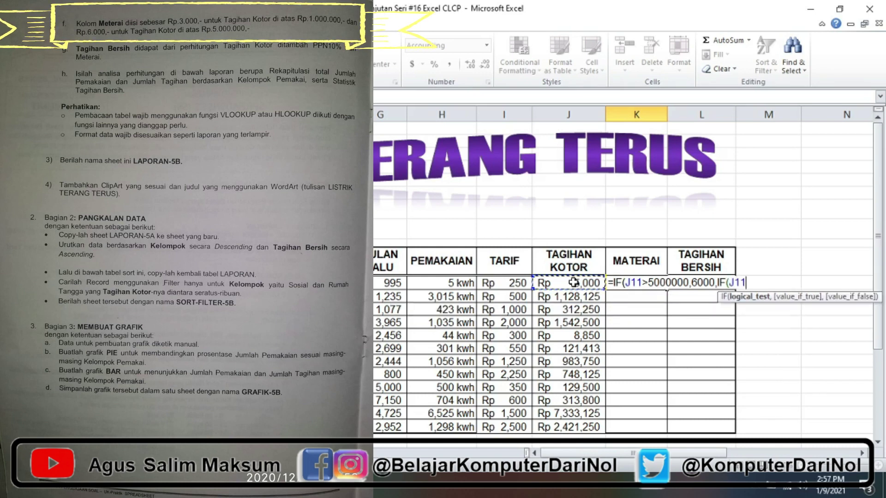
type(">")
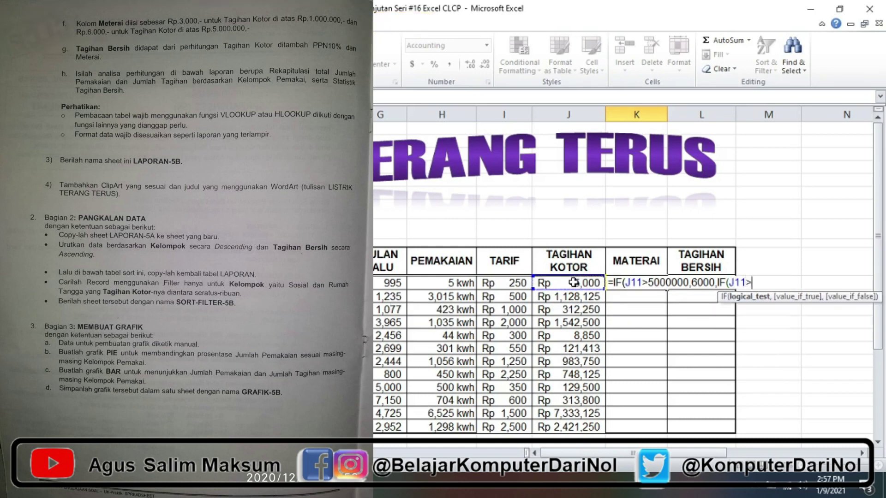
type("1000000,")
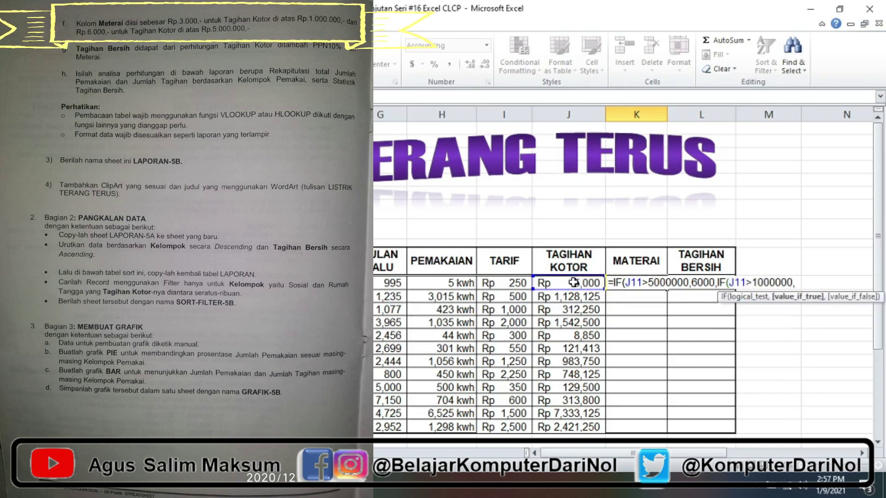
type("3000,")
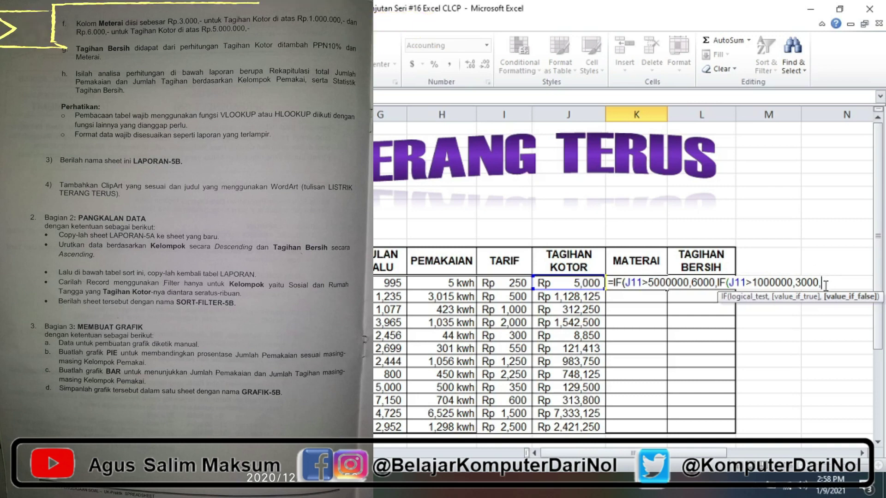
type("0")
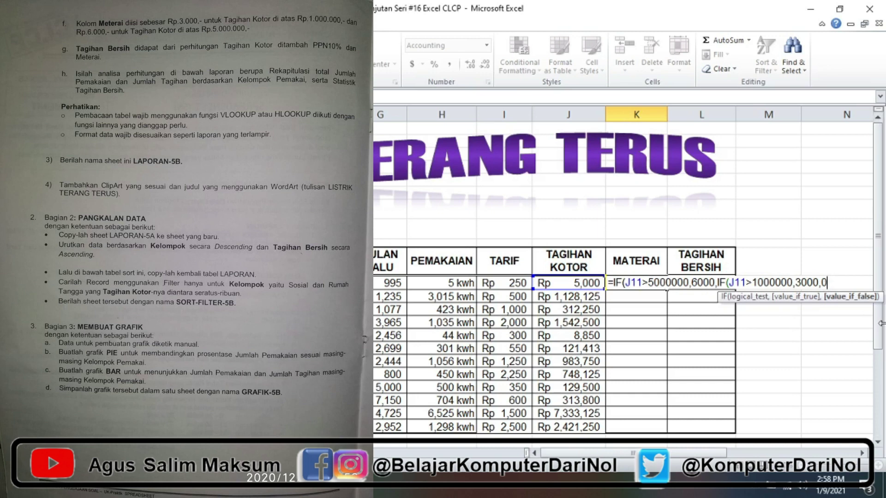
type(")")
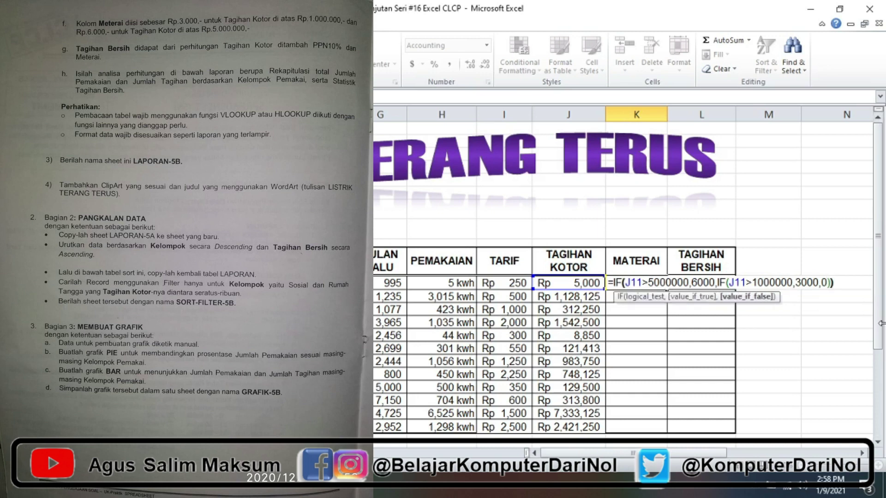
type(")")
key("Return")
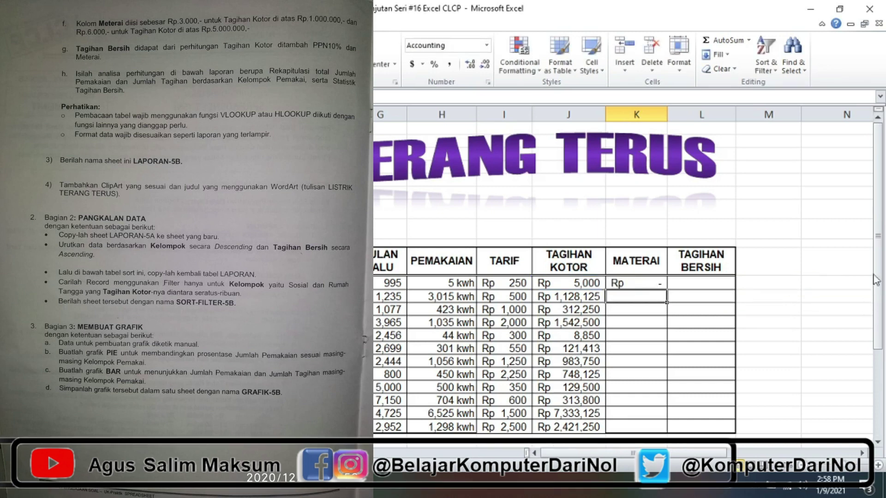
Fill the MATERAI formula down to row 22 and check results such as Rp 6,000 in K21.
left_click(653, 282)
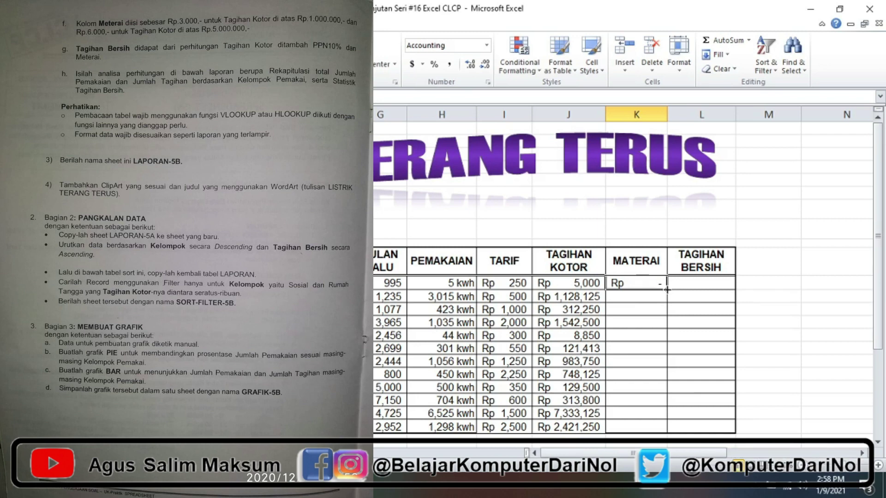
left_click_drag(666, 288, 669, 430)
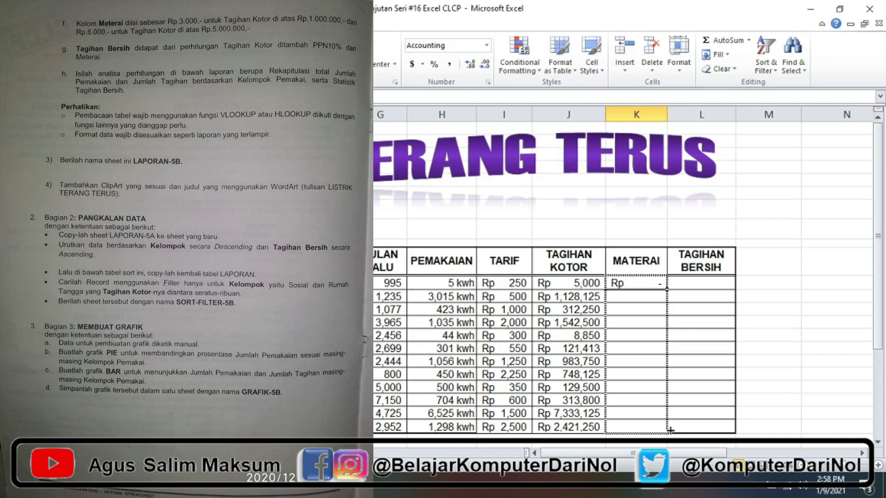
left_click_drag(669, 430, 669, 430)
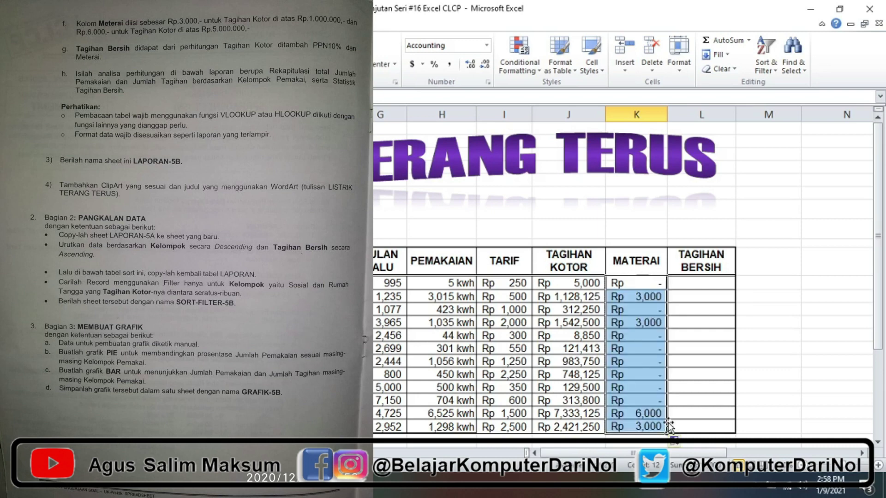
left_click(642, 303)
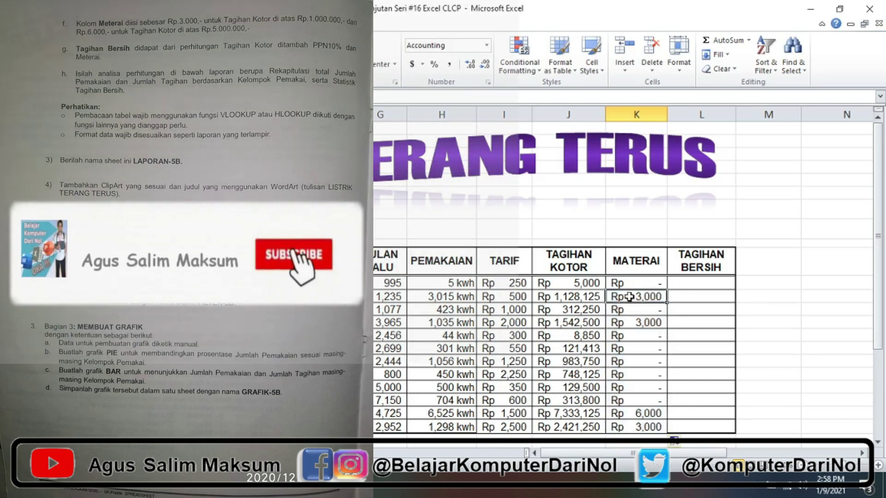
left_click(643, 323)
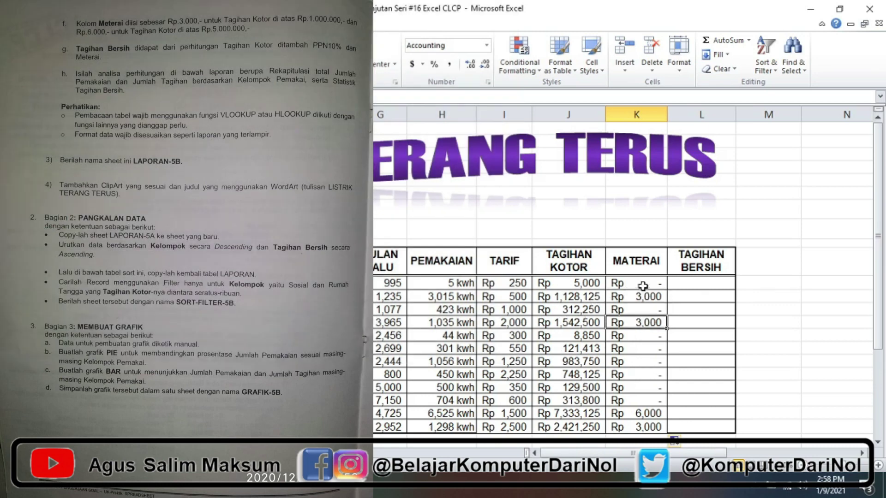
left_click(636, 352)
left_click(638, 398)
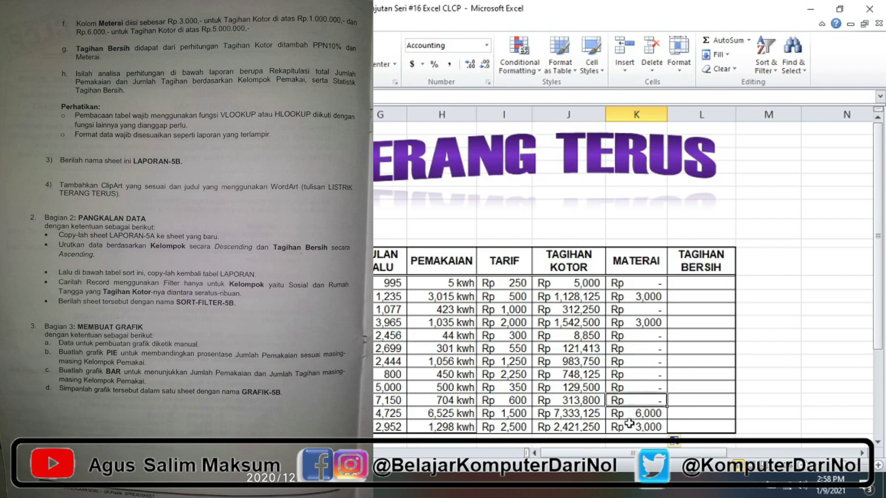
left_click(645, 417)
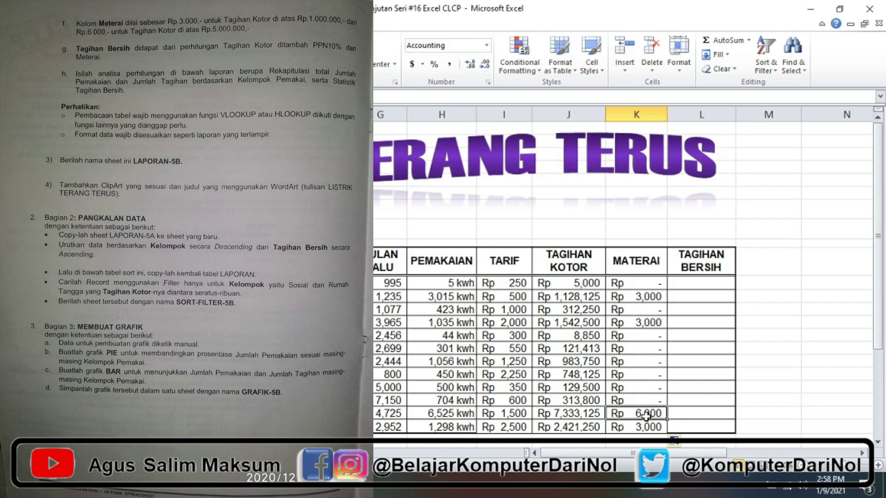
left_click(645, 426)
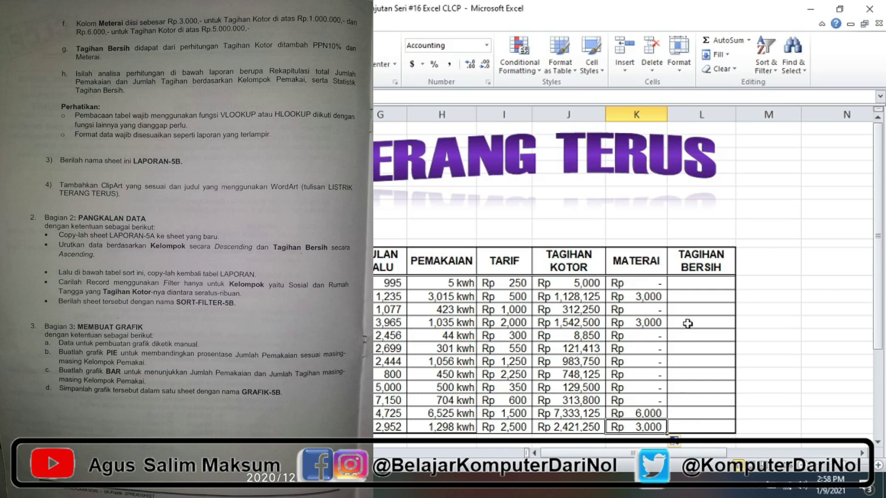
Enter =(J11*10%)+J11+K11 in L11 for the first net bill.
left_click(699, 284)
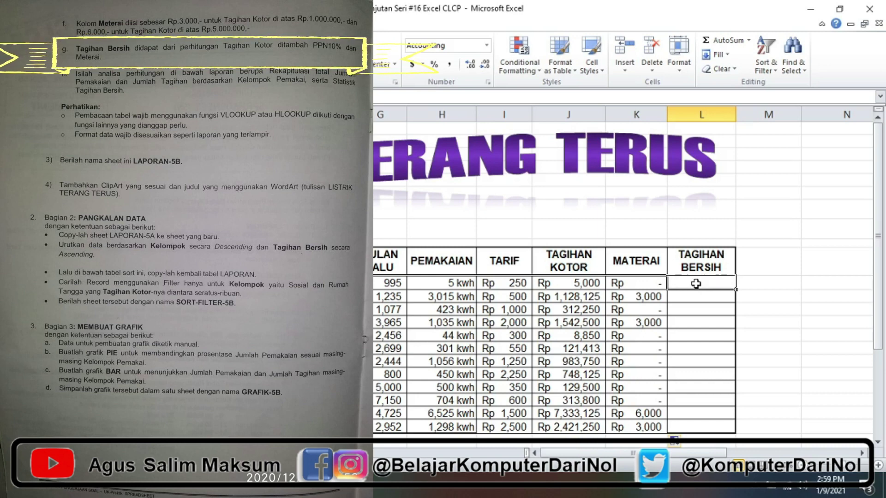
type("=")
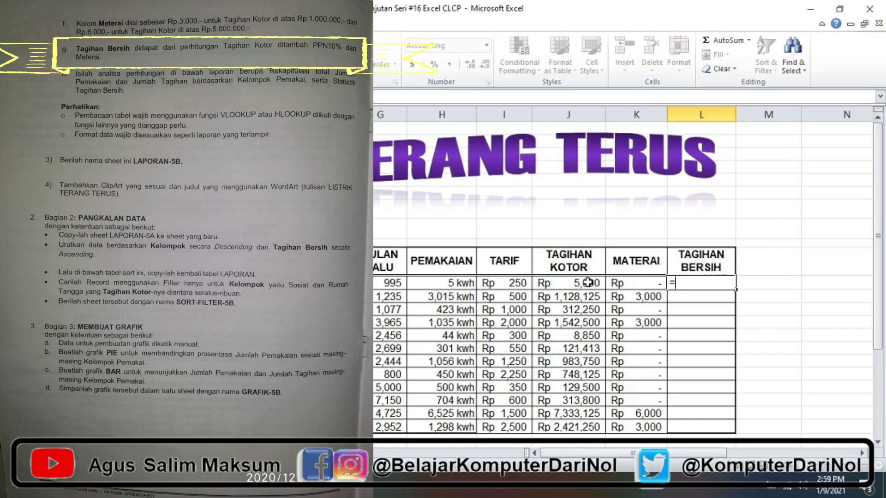
left_click(588, 282)
type("*")
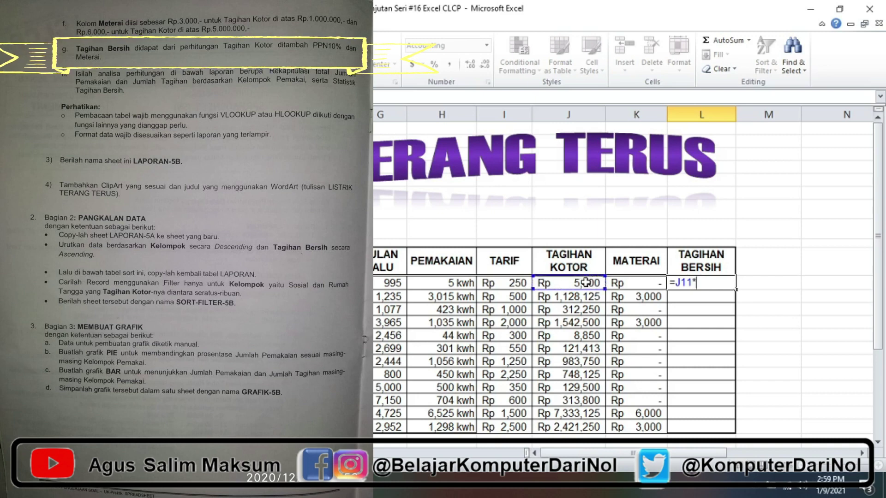
type("10%+")
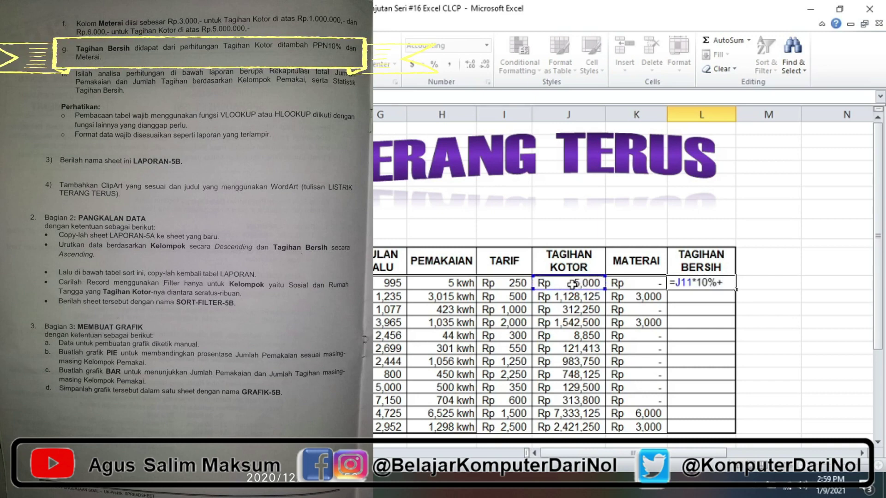
left_click(571, 283)
type("+")
left_click(655, 283)
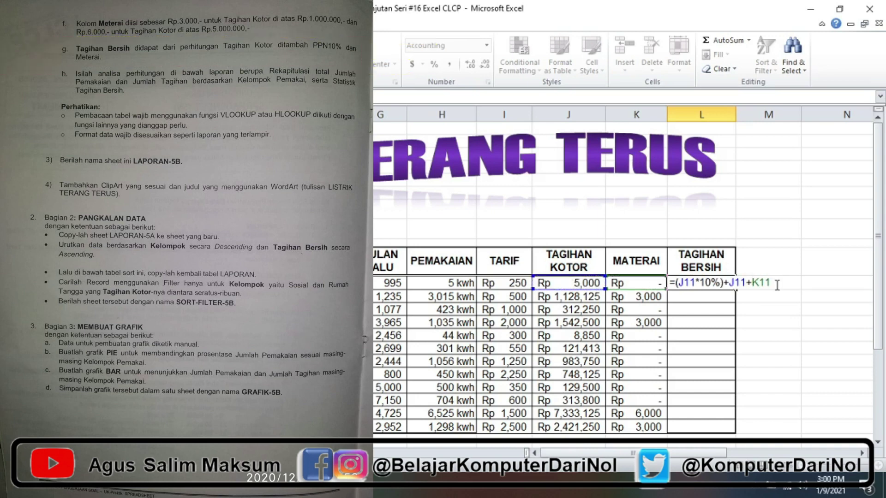
key("Return")
Fill the TAGIHAN BERSIH formula down to L22 and widen column L.
left_click(730, 283)
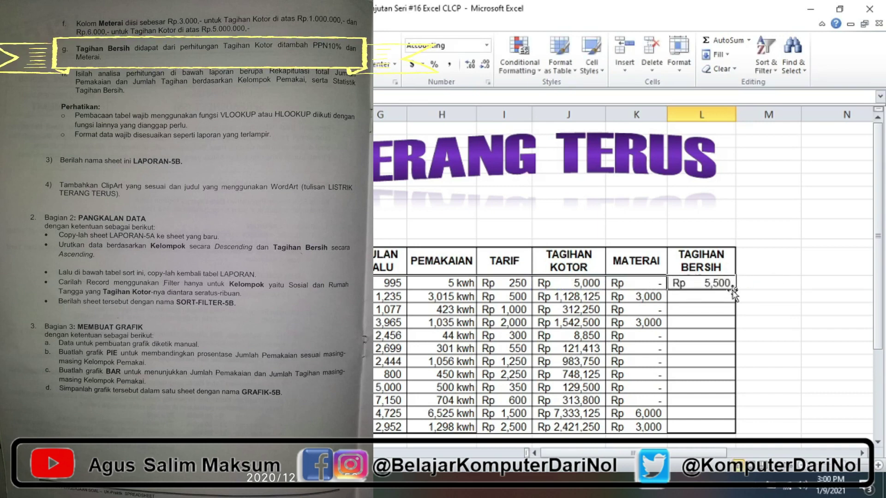
left_click_drag(737, 292, 734, 428)
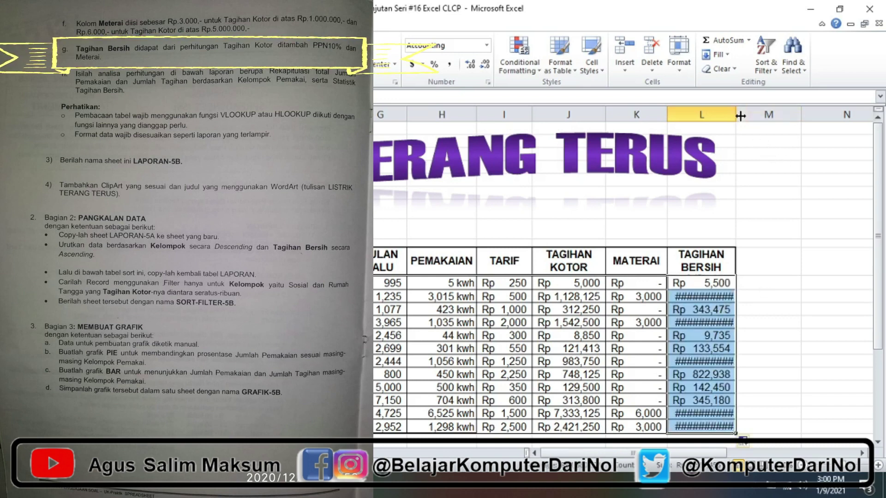
left_click_drag(737, 116, 744, 115)
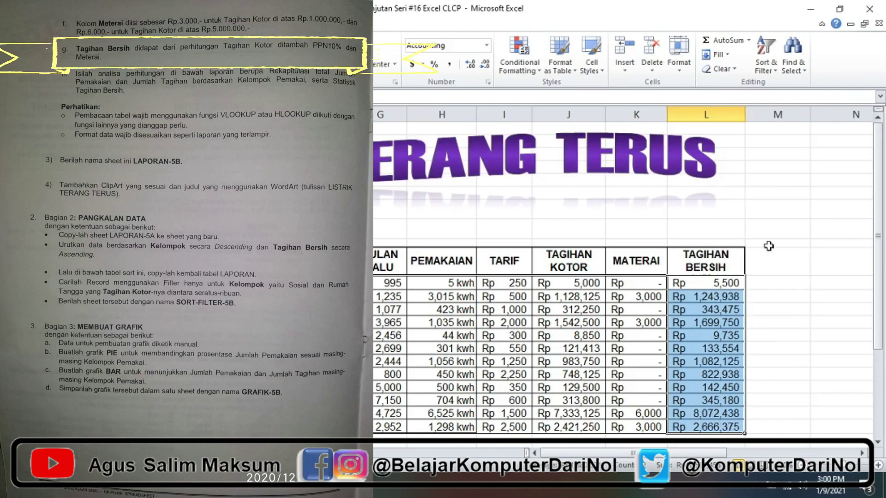
left_click(719, 309)
left_click(698, 281)
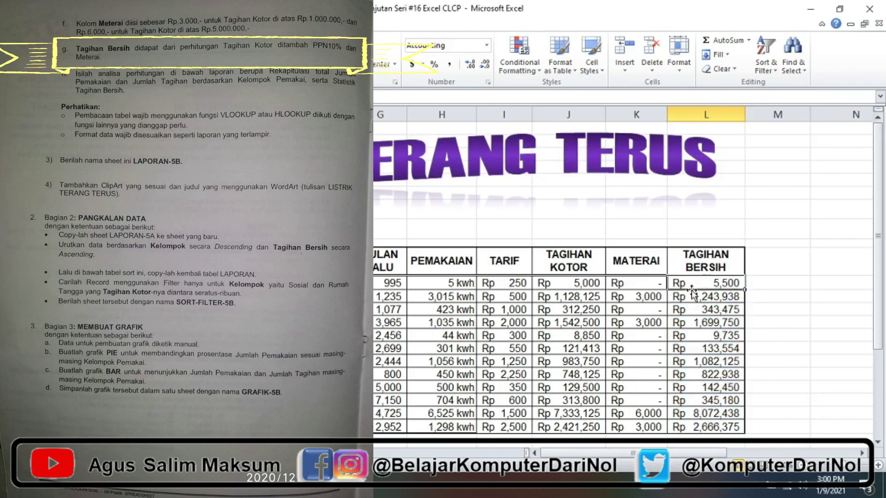
scroll(692, 290, "down", 1)
scroll(692, 291, "down", 1)
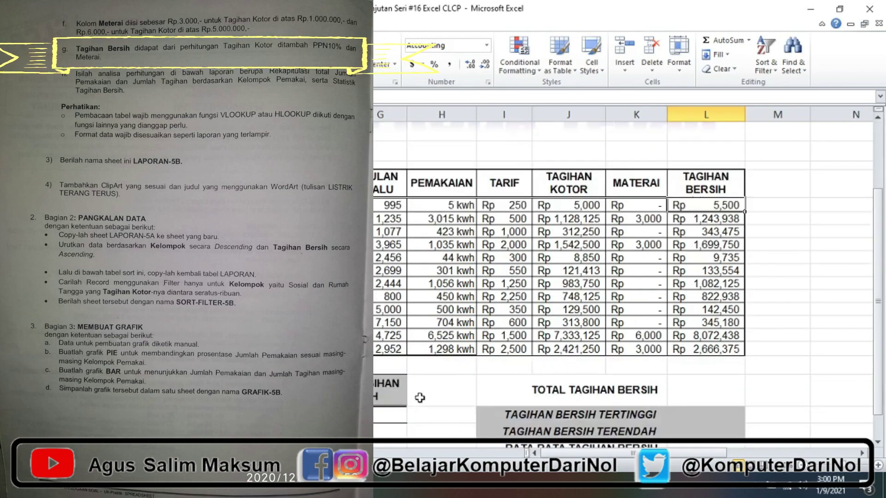
scroll(419, 392, "down", 1)
left_click(278, 368)
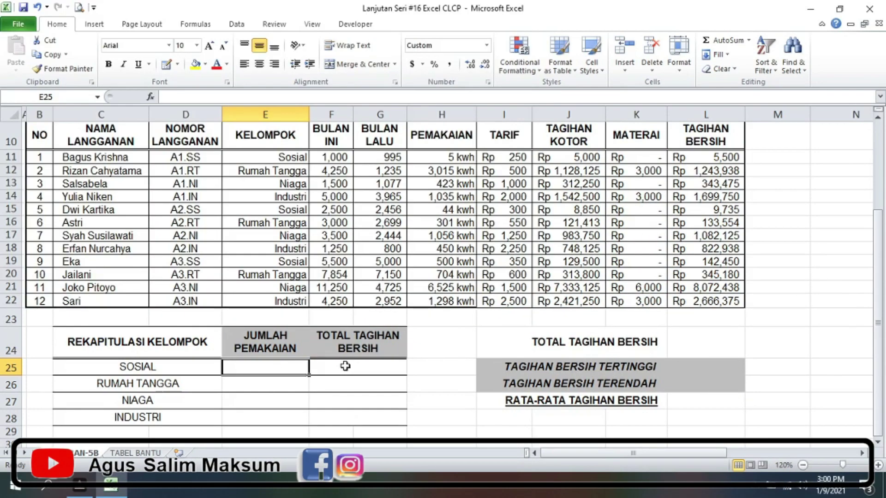
left_click(345, 366)
left_click(287, 367)
scroll(304, 332, "up", 1)
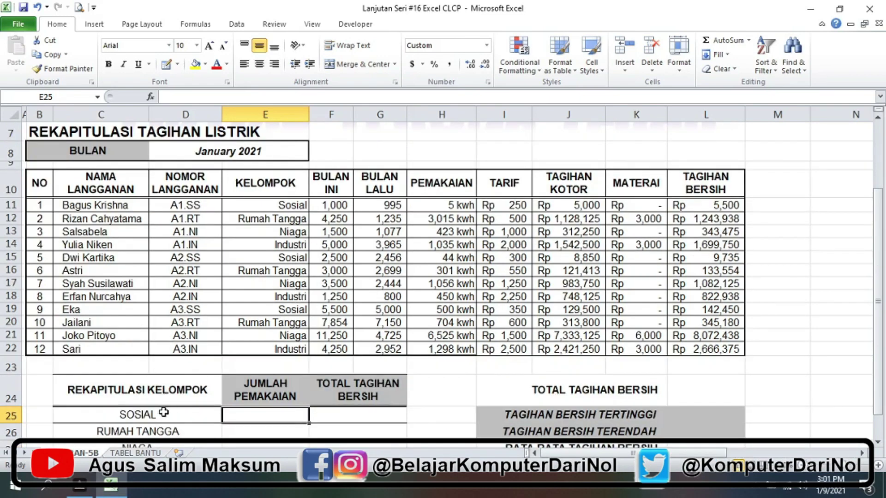
scroll(161, 406, "down", 1)
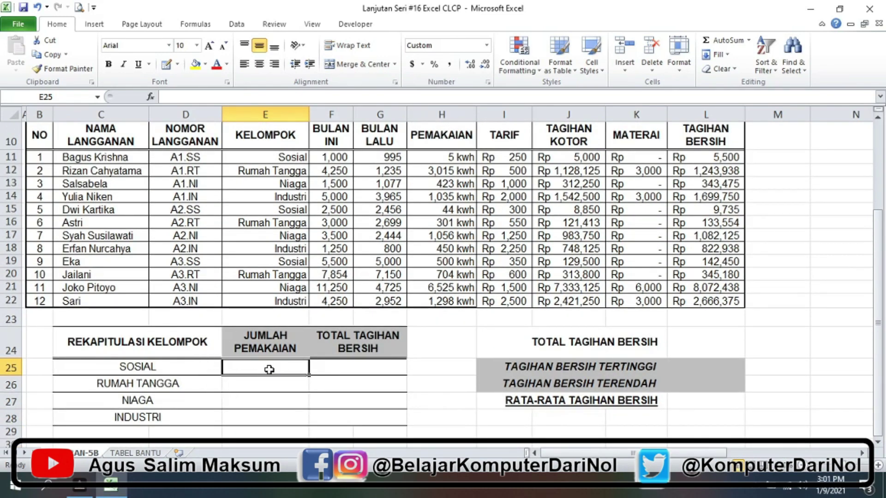
left_click(263, 389)
left_click(260, 402)
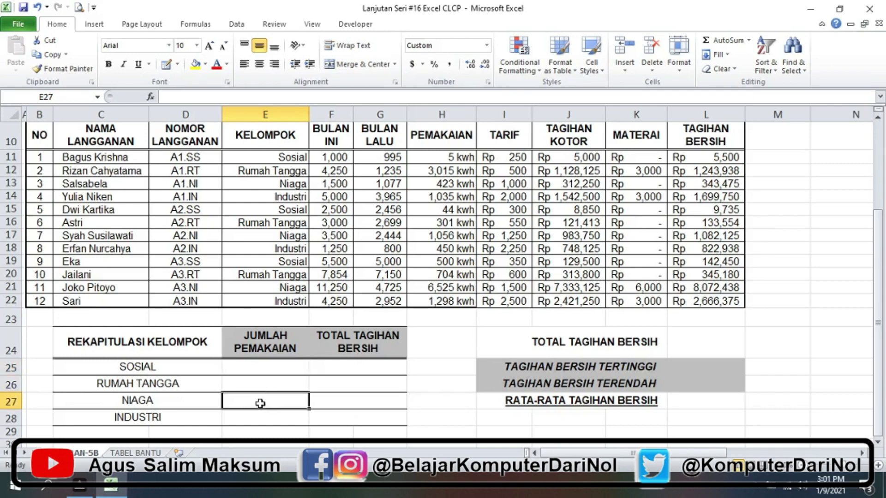
left_click(261, 418)
scroll(292, 388, "up", 1)
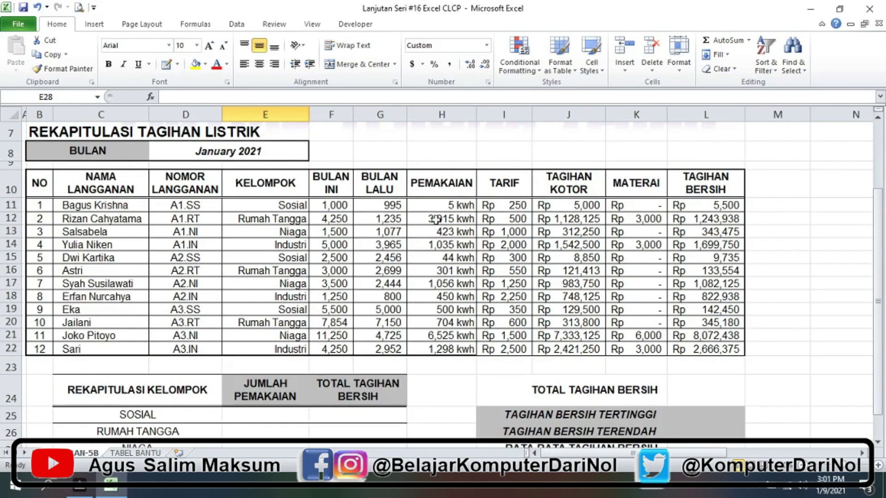
left_click_drag(436, 206, 438, 347)
scroll(270, 418, "down", 1)
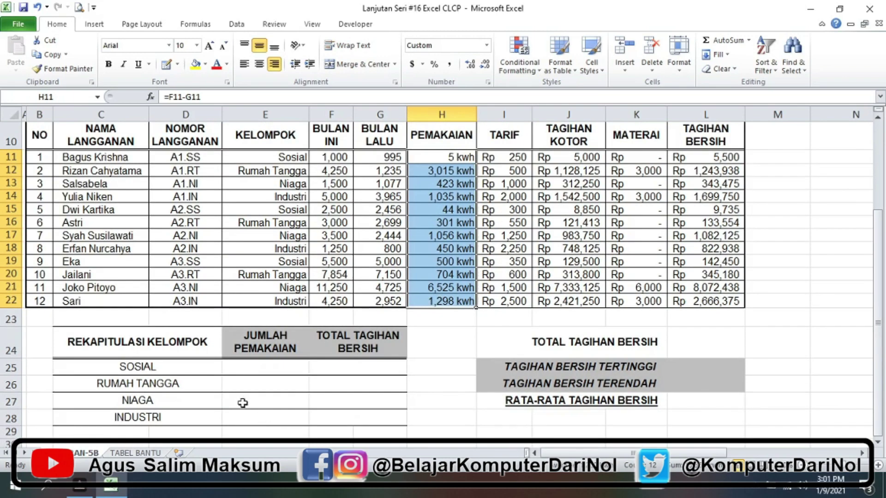
left_click(254, 367)
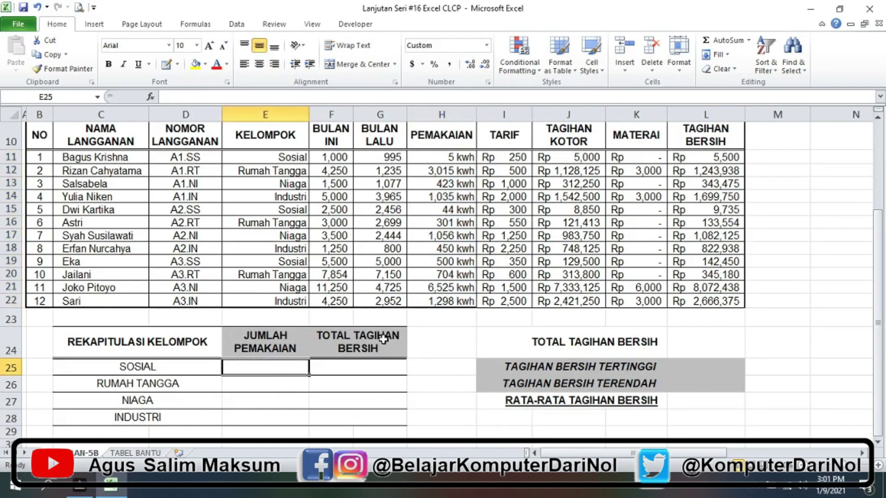
Enter =SUMIF($E$11:$E$22,C25,$H$11:$H$22) in E25, giving 549 kwh for SOSIAL.
type("=")
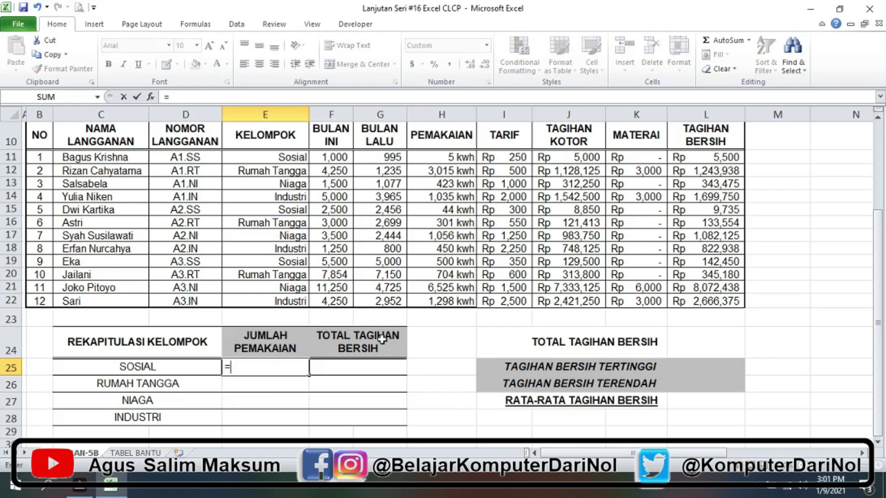
type("SUMI")
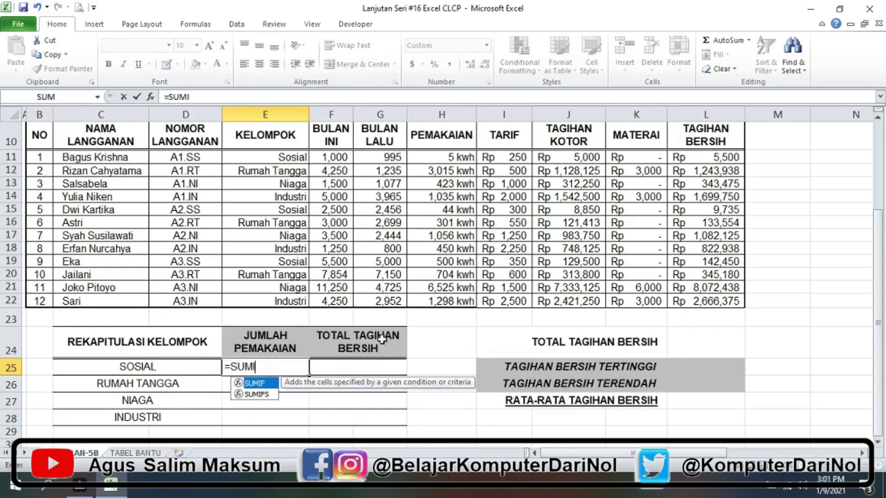
type("G")
key("BackSpace")
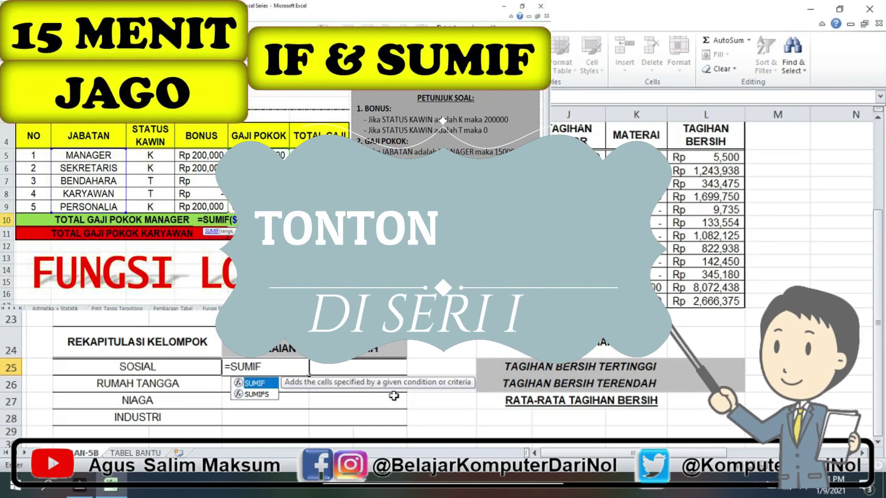
type("(")
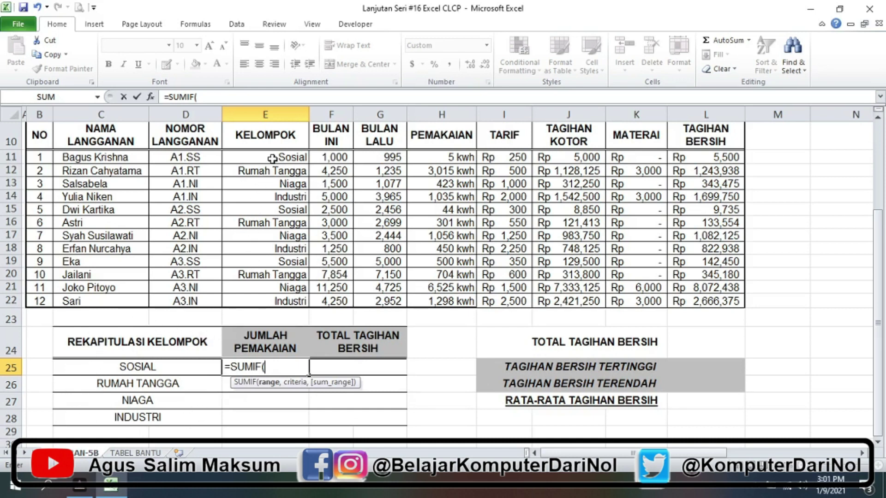
left_click_drag(272, 159, 281, 300)
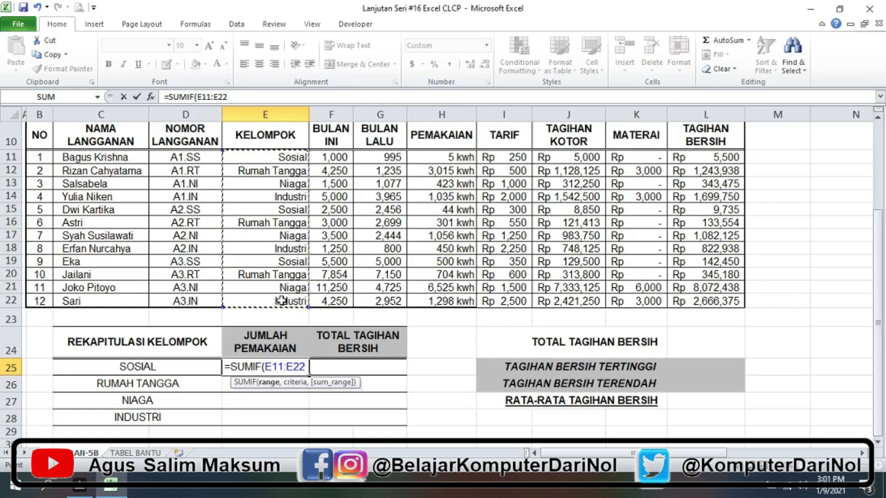
key("F4")
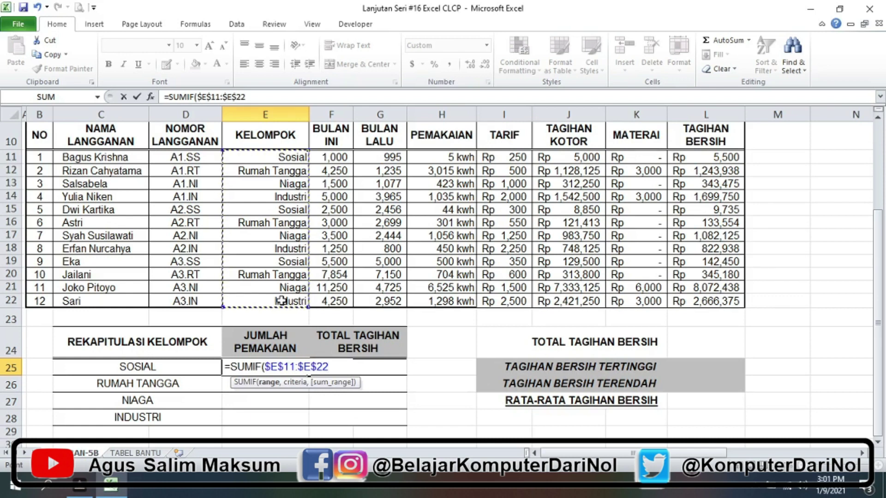
type(",")
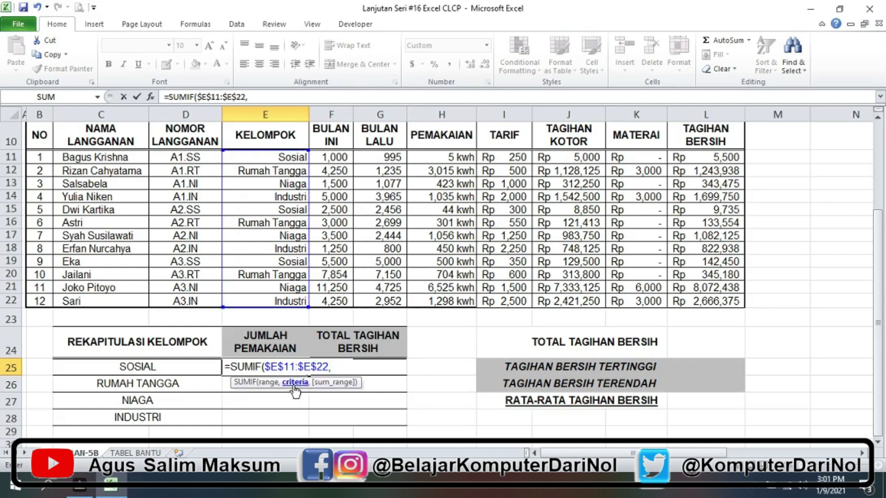
left_click(174, 366)
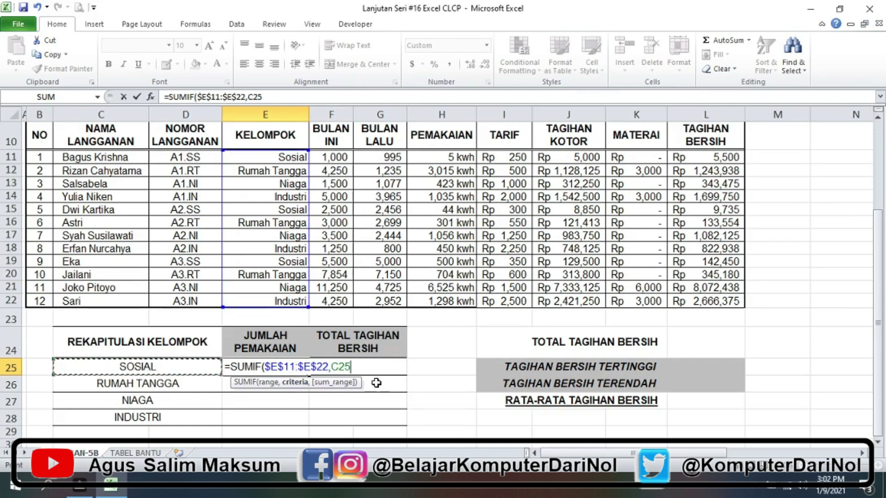
type(",")
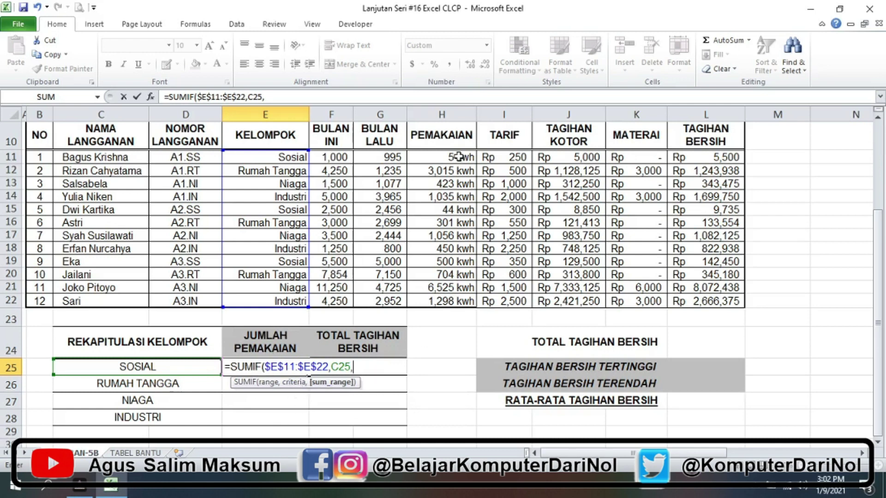
left_click_drag(458, 156, 456, 302)
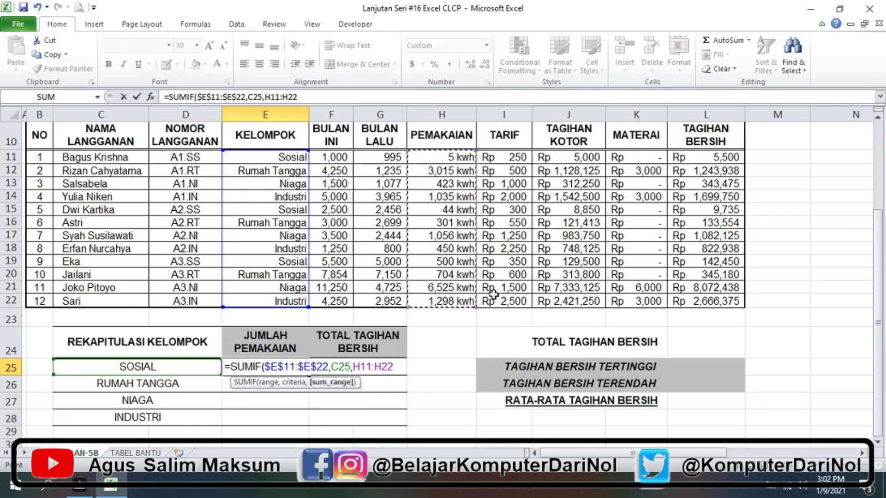
key("F4")
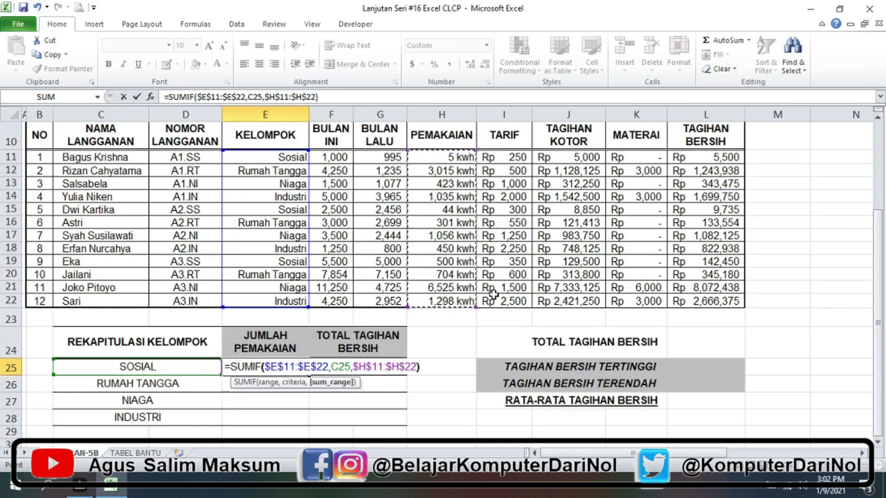
key("Return")
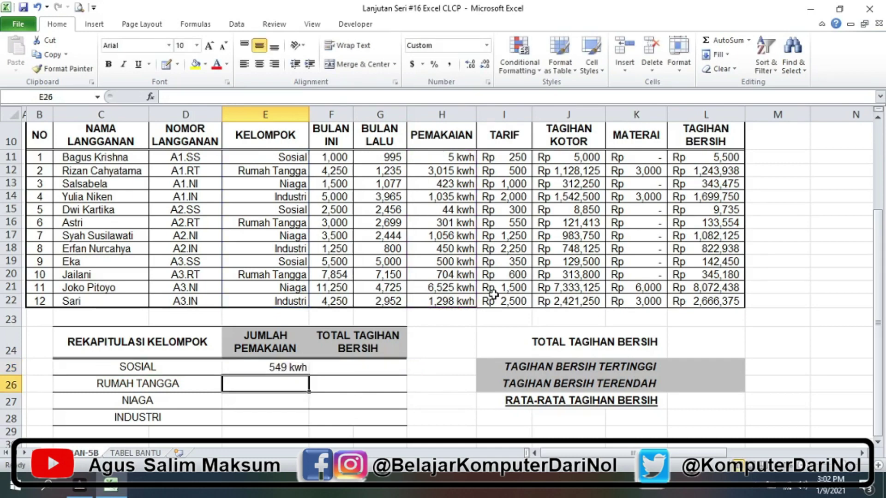
Review the SOSIAL usage total in E25 and the customers' group and usage formulas.
left_click(280, 367)
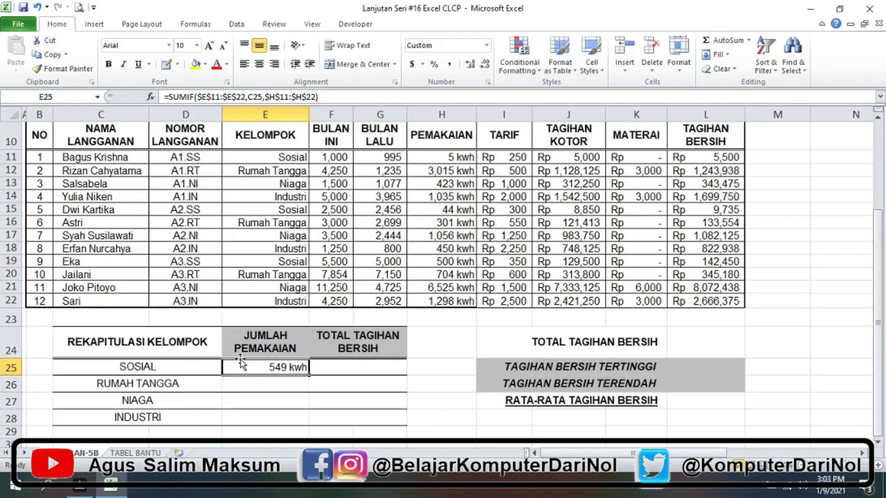
mouse_move(457, 157)
left_mouse_down()
mouse_move(458, 310)
mouse_move(458, 301)
left_mouse_up()
left_click(267, 156)
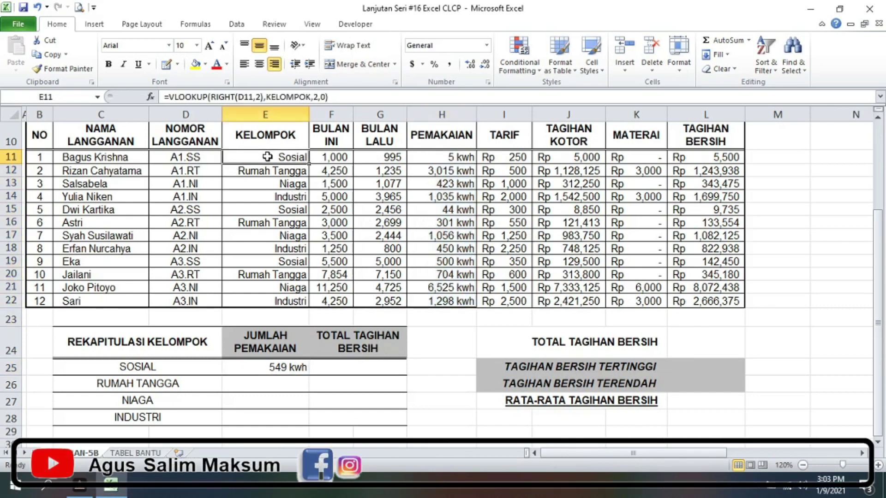
left_click(443, 155)
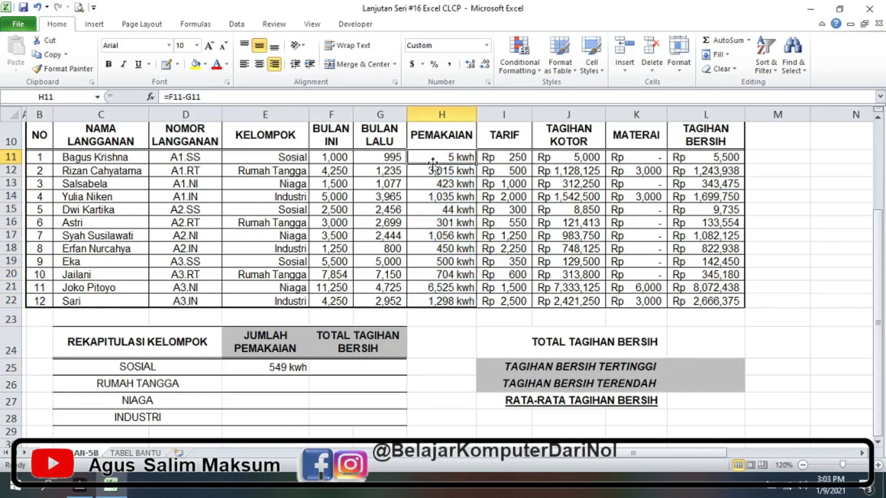
left_click(443, 211)
left_click(448, 263)
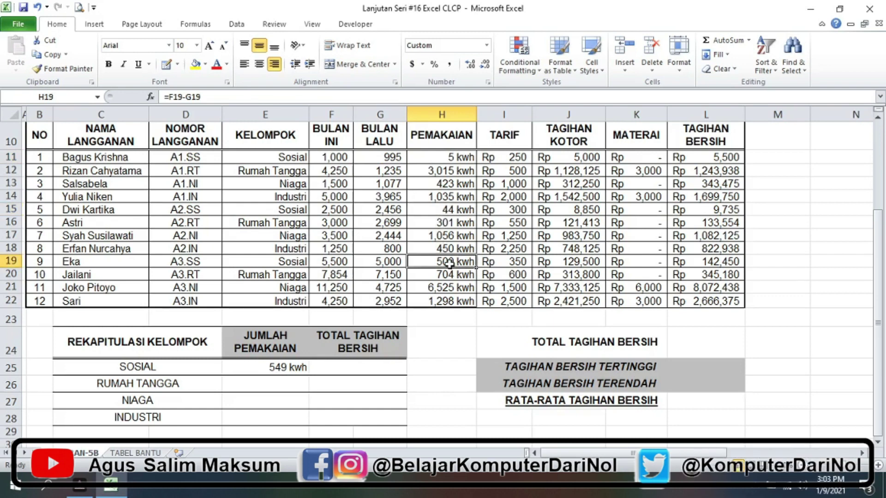
Copy the E25 usage SUMIF down to E28, giving 4,020, 8,004 and 2,783 kwh.
left_click(285, 368)
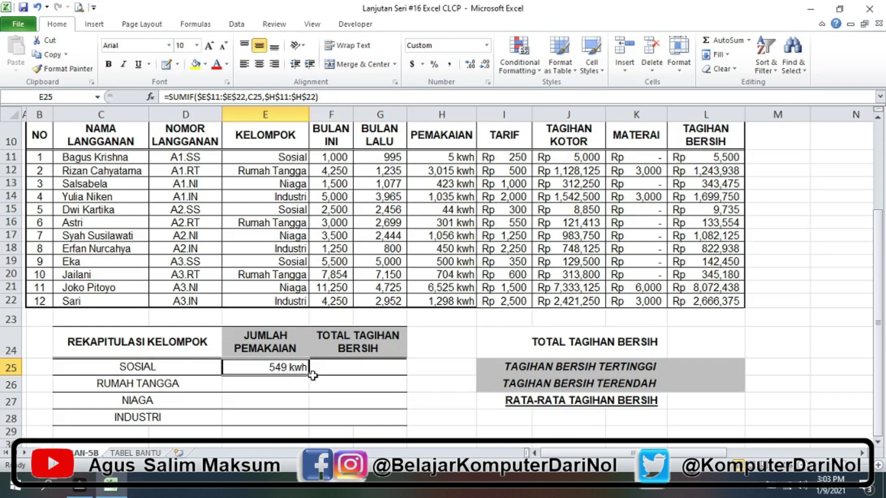
left_click_drag(310, 375, 302, 427)
left_click(149, 387)
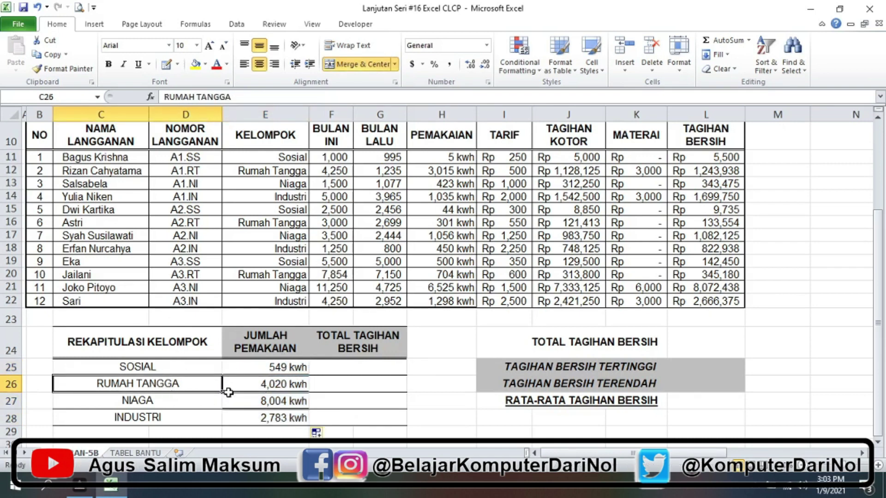
left_click(275, 386)
left_click(244, 420)
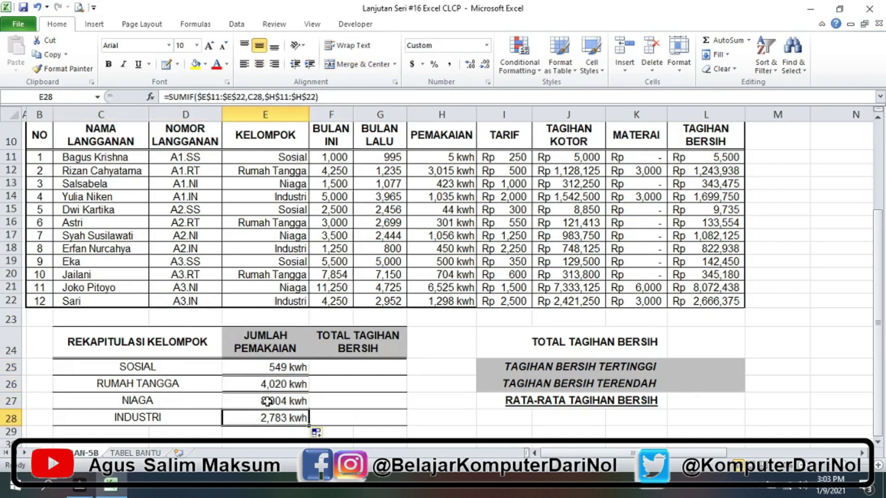
left_click(353, 366)
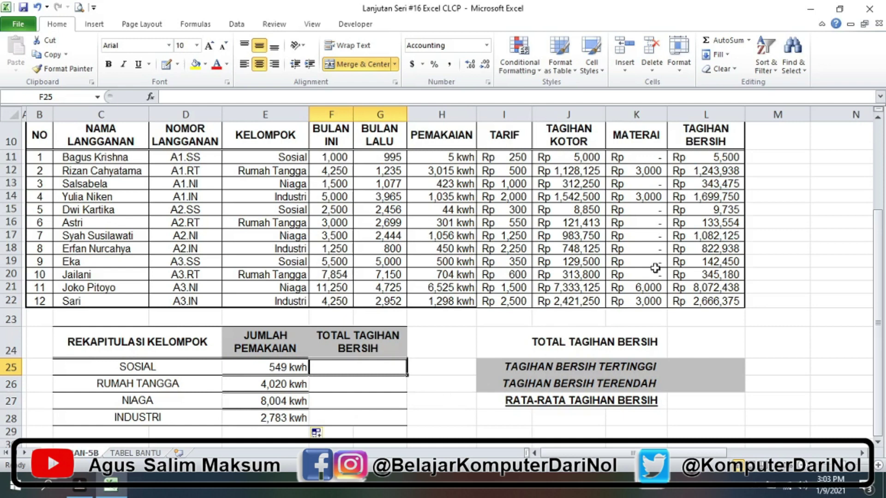
Enter =SUMIF($E$11:$E$22,C25,$L$11:$L$22) in F25 for the SOSIAL net bill total, Rp 157,685.
left_click_drag(258, 157, 282, 300)
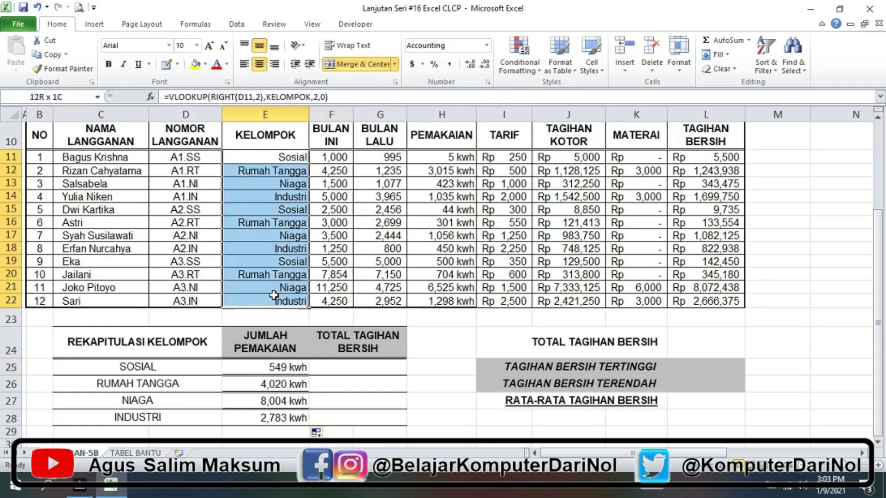
left_click_drag(688, 164, 681, 297)
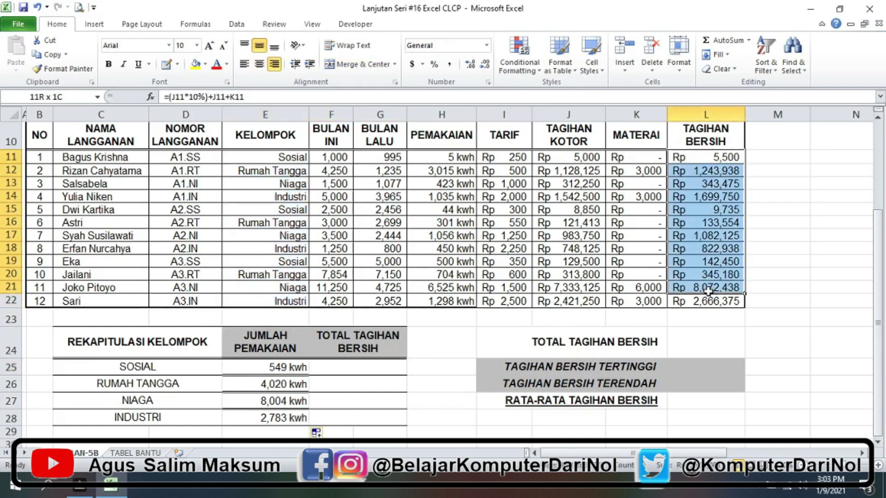
left_click(350, 371)
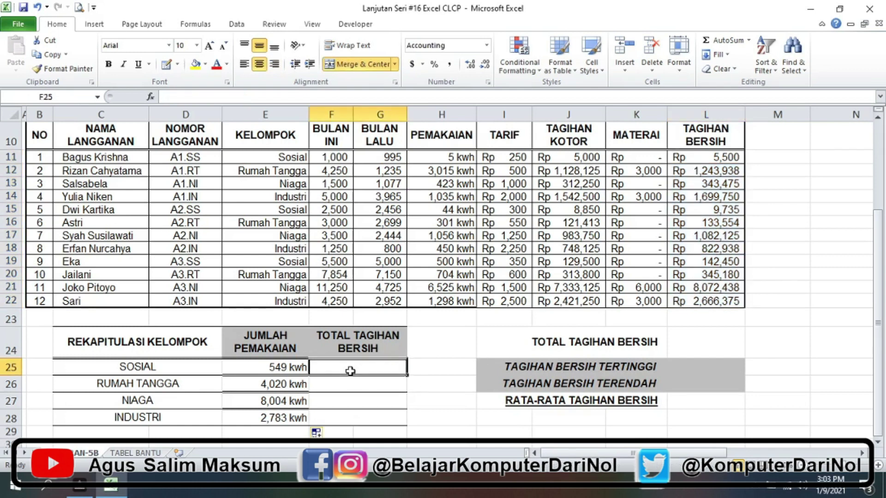
type("=SU")
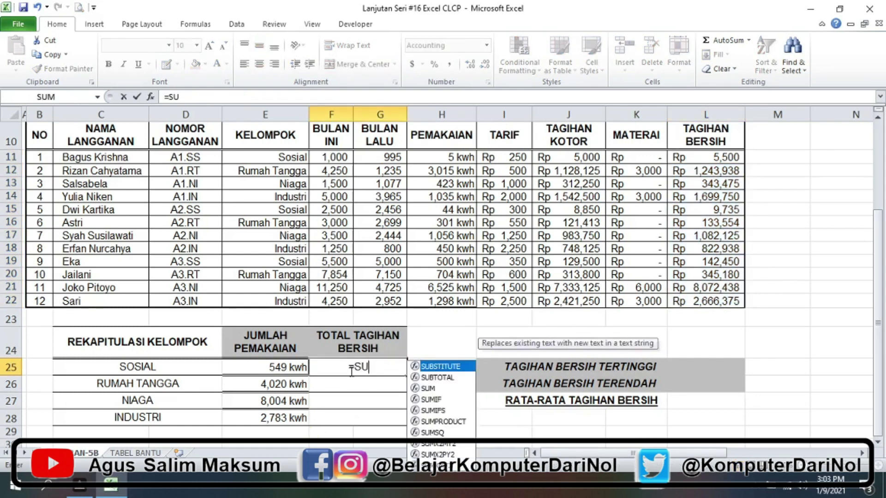
type("MI")
key("Tab")
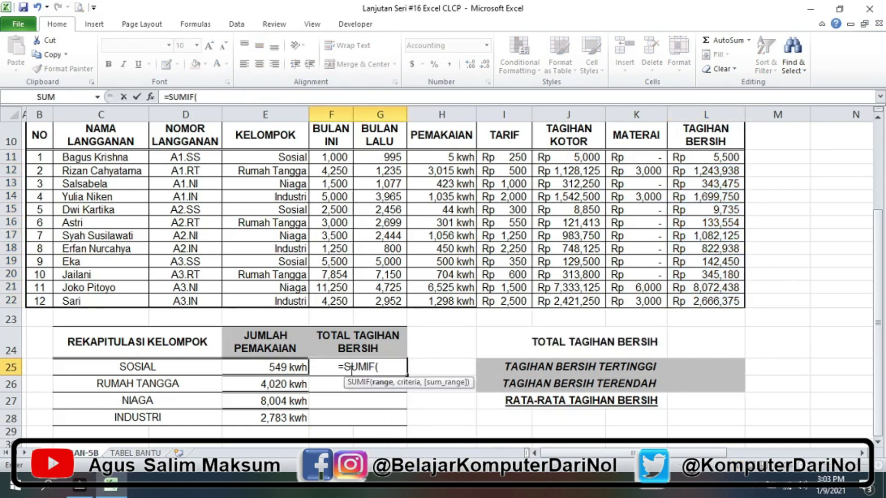
left_click_drag(274, 158, 274, 301)
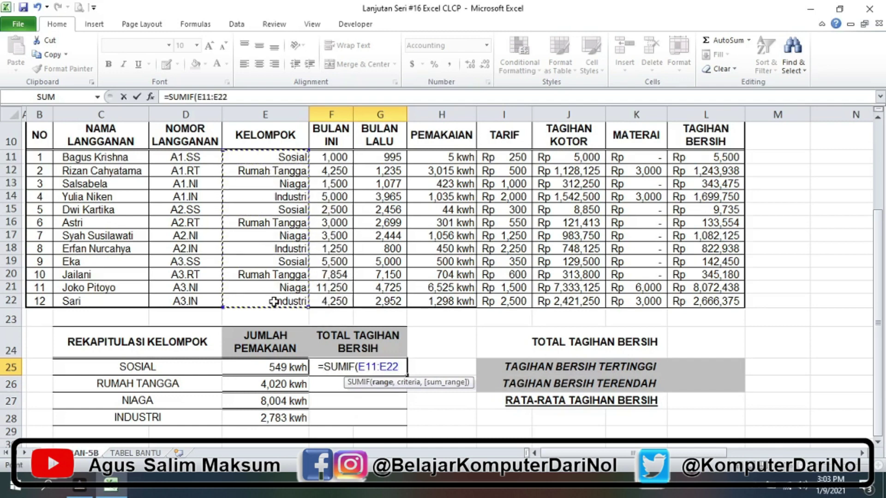
key("F4")
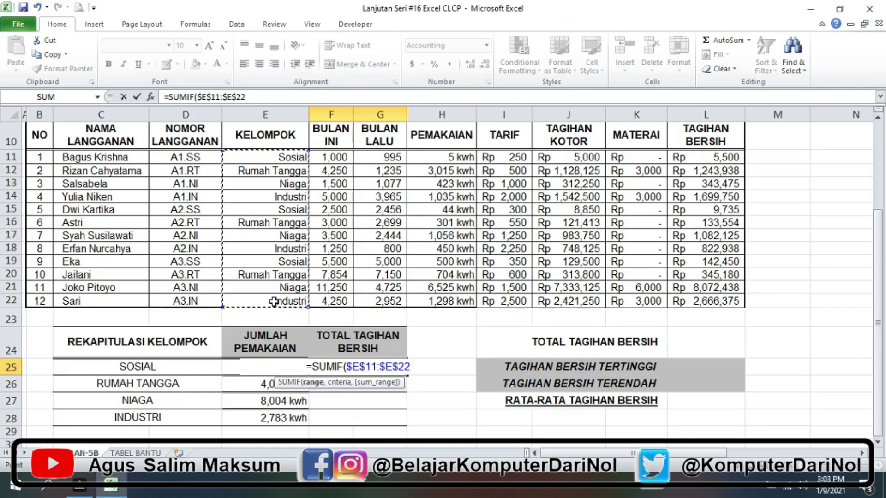
type(",")
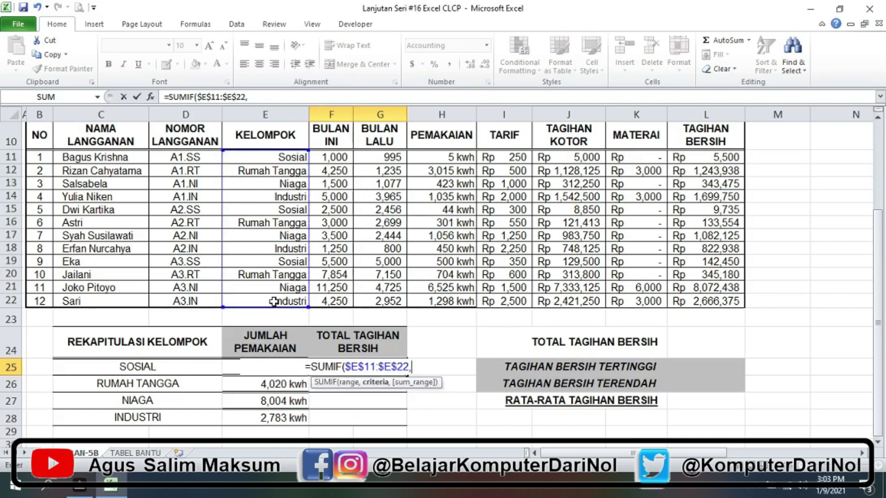
left_click(143, 368)
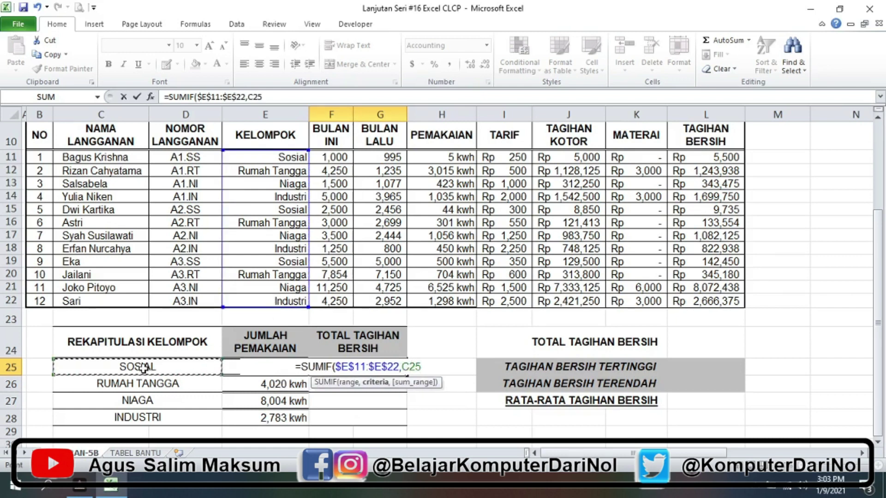
type(",")
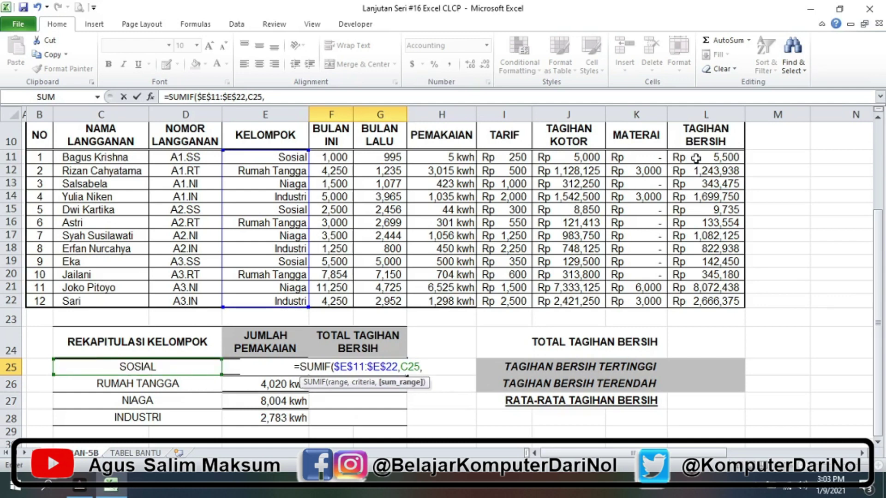
left_click_drag(695, 158, 710, 298)
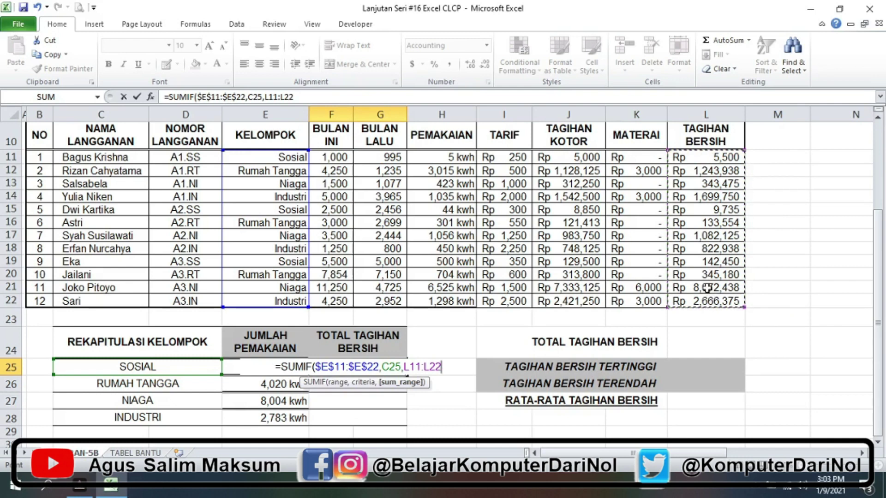
key("F4")
type(")")
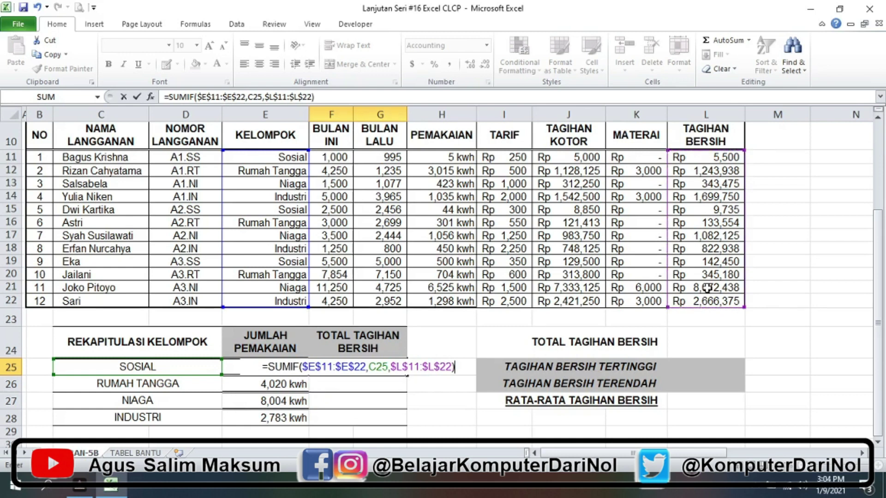
key("Return")
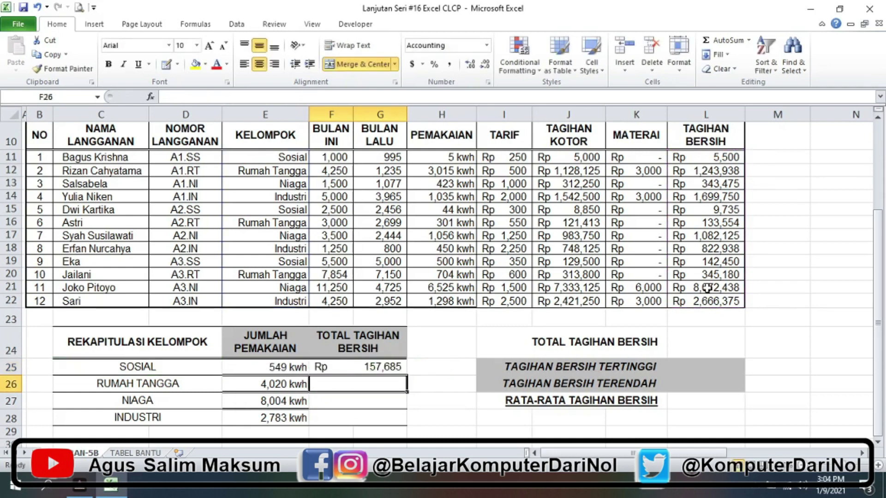
Copy the F25 formula down to F28, giving 1,722,671, 9,498,038 and 5,189,063.
left_click(394, 367)
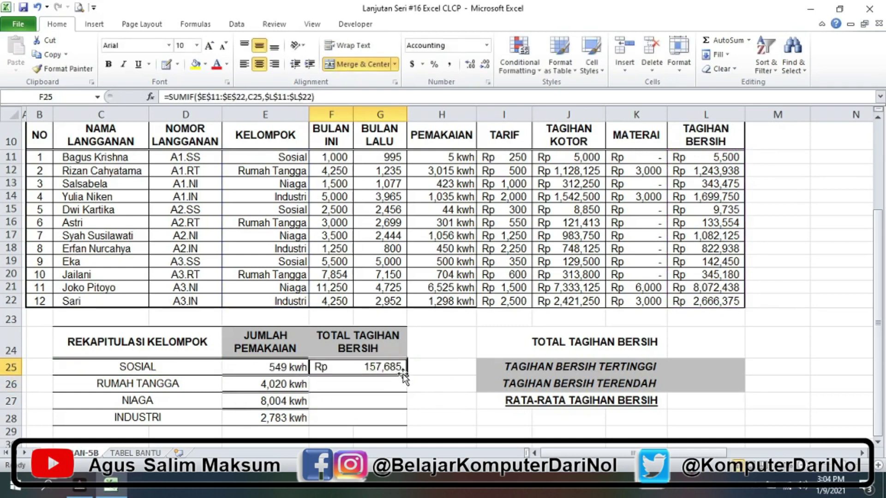
left_click_drag(404, 375, 406, 415)
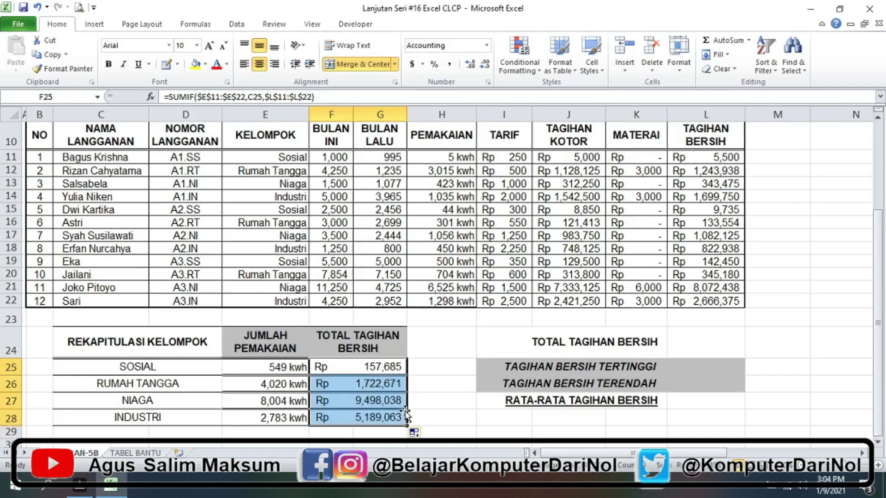
left_click(423, 369)
left_click(706, 339)
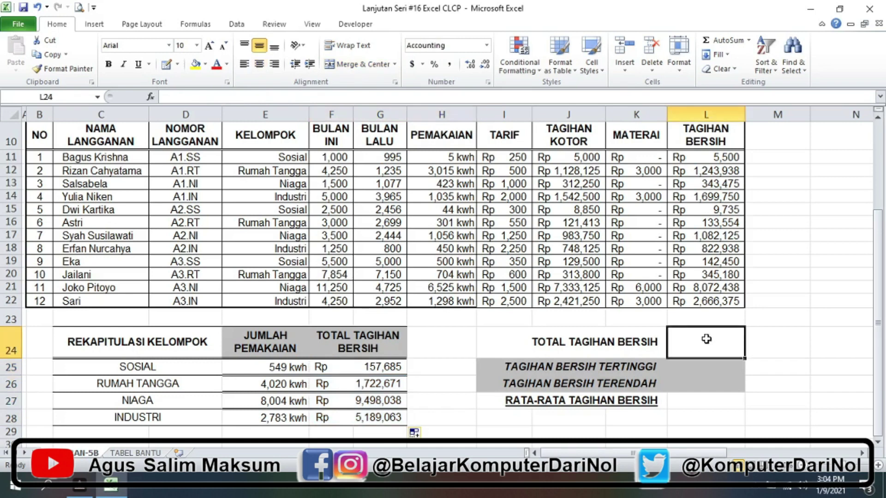
Enter =SUM(L11:L22) in L24 to total all net bills, Rp 16,567,456.
type("=")
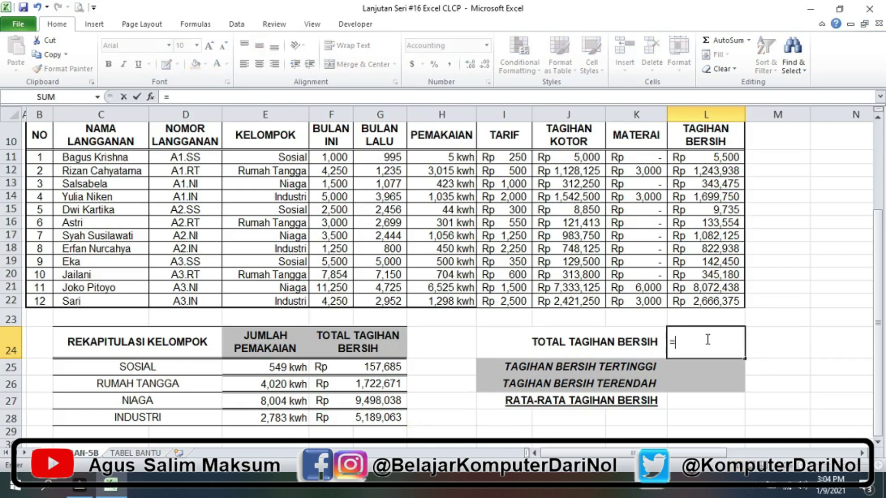
type("SUM(")
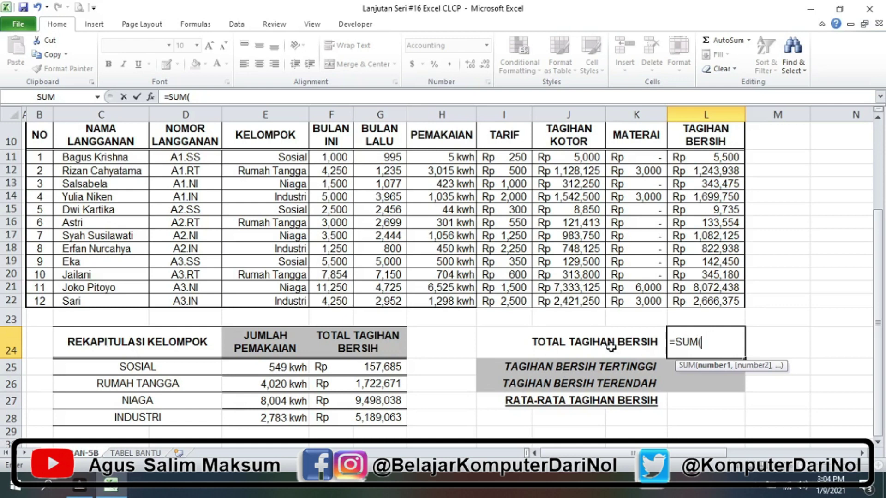
left_click(726, 158)
left_click_drag(728, 193, 742, 300)
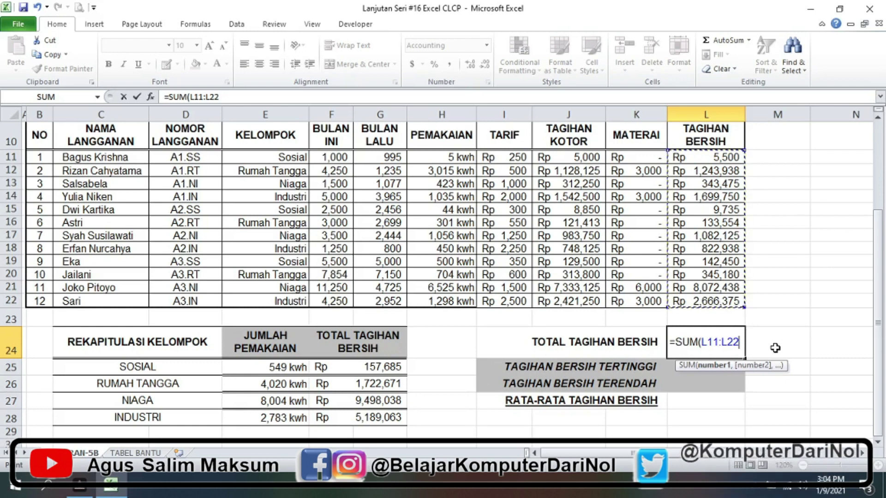
key("Return")
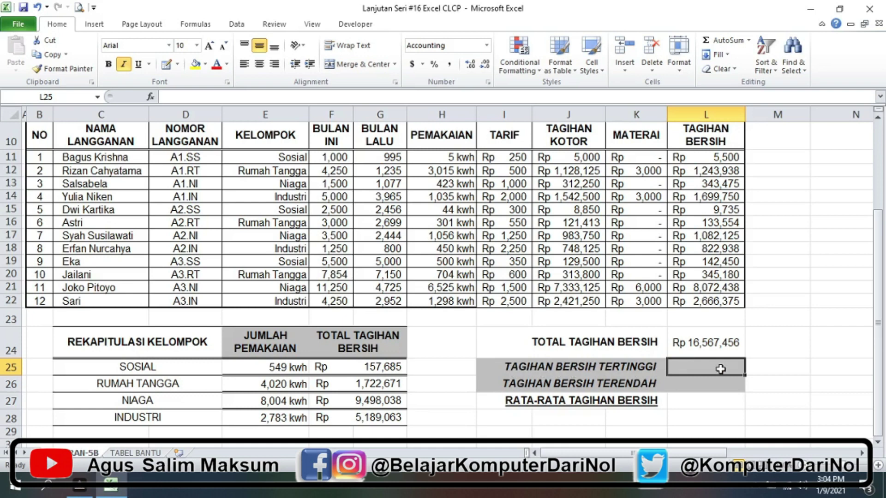
Enter =MAX(L11:L22) in L25, giving the highest net bill Rp 8,072,438.
type("=M")
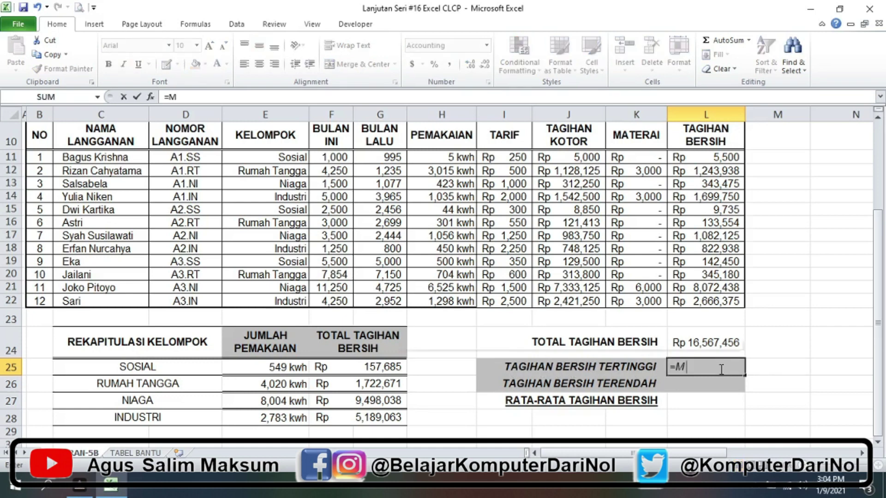
type("AX(")
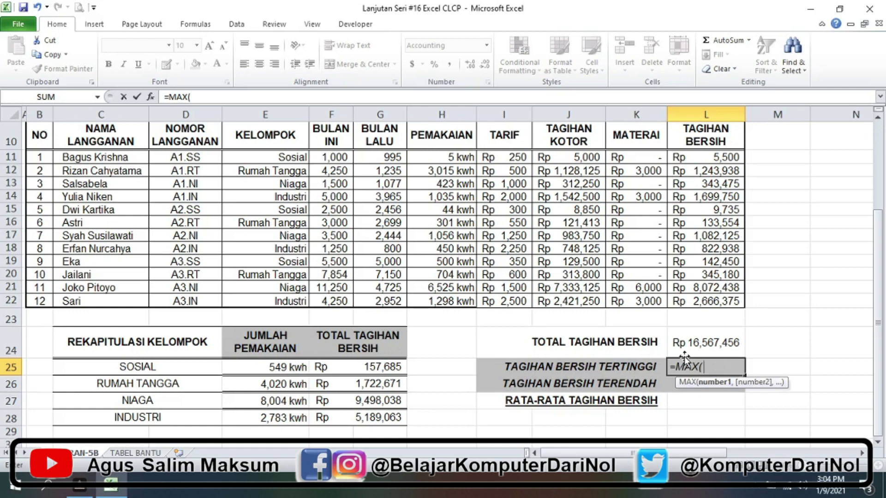
left_click(698, 158)
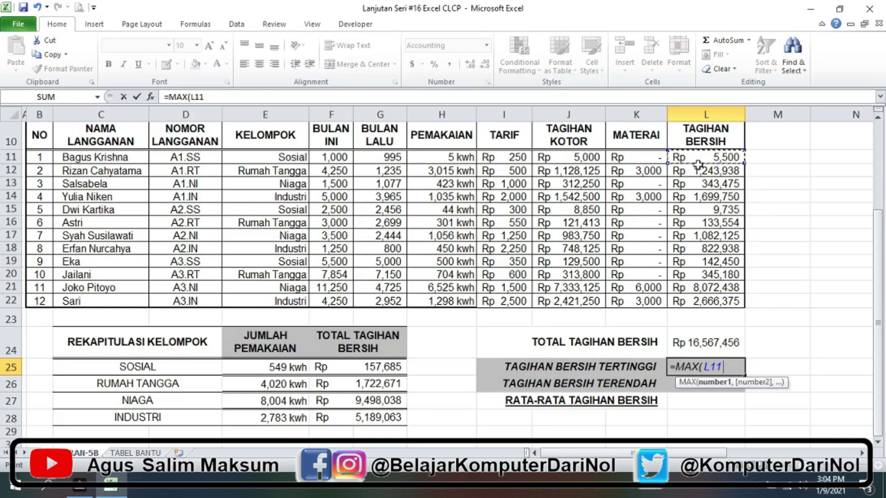
left_click_drag(698, 165, 713, 298)
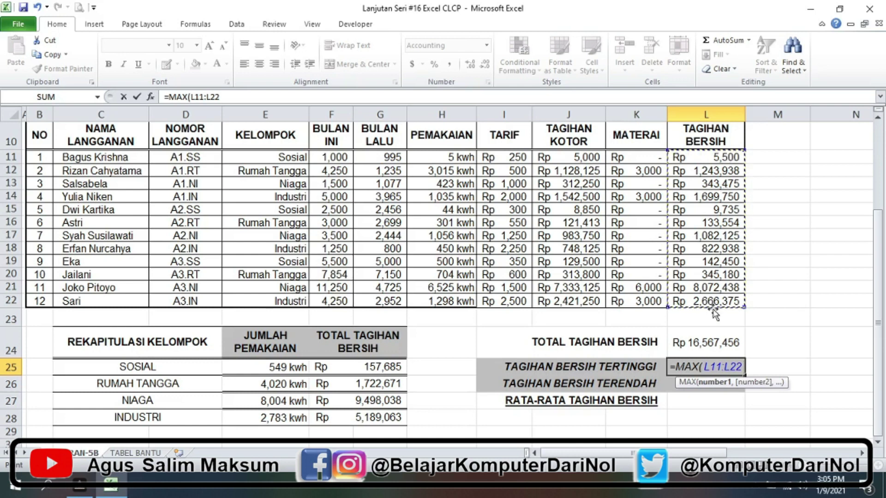
key("Return")
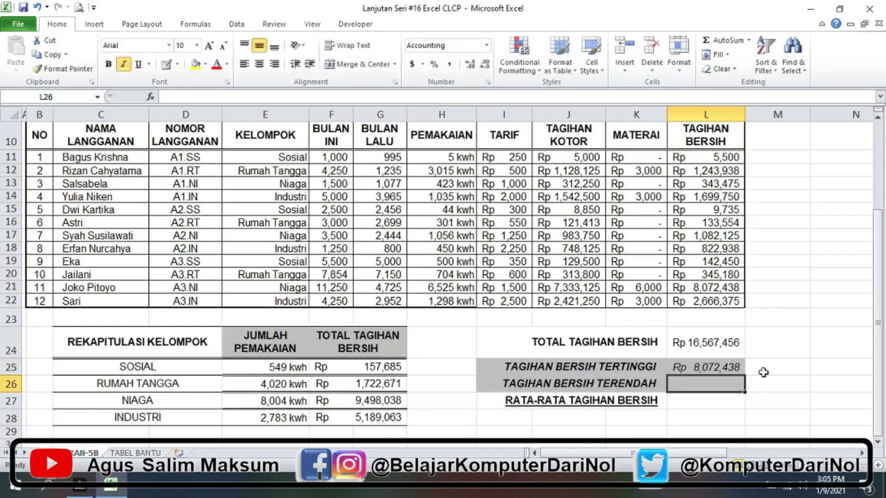
left_click(711, 292)
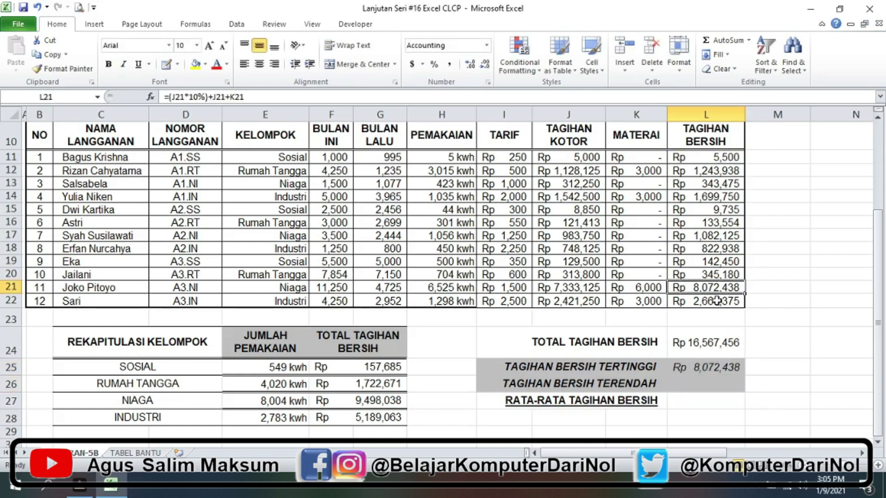
Enter =MIN(L11:L22) in L26, giving the lowest net bill Rp 5,500.
left_click(701, 374)
left_click(702, 386)
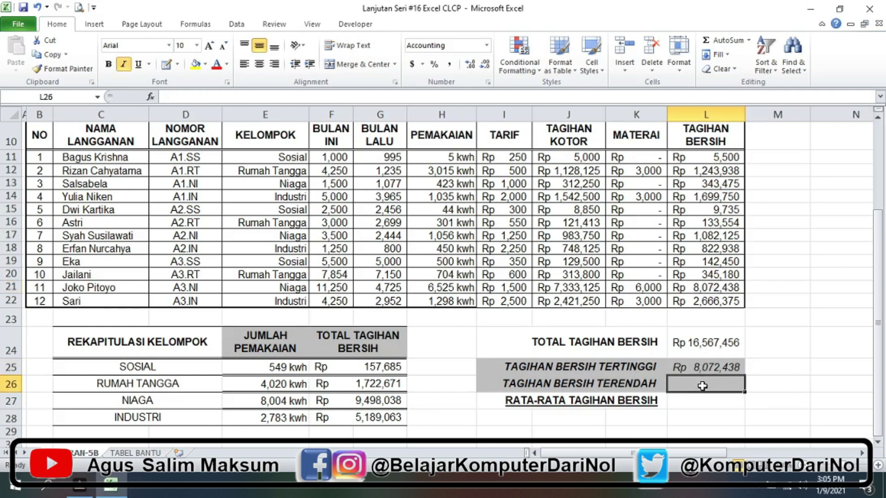
type("=MIN(")
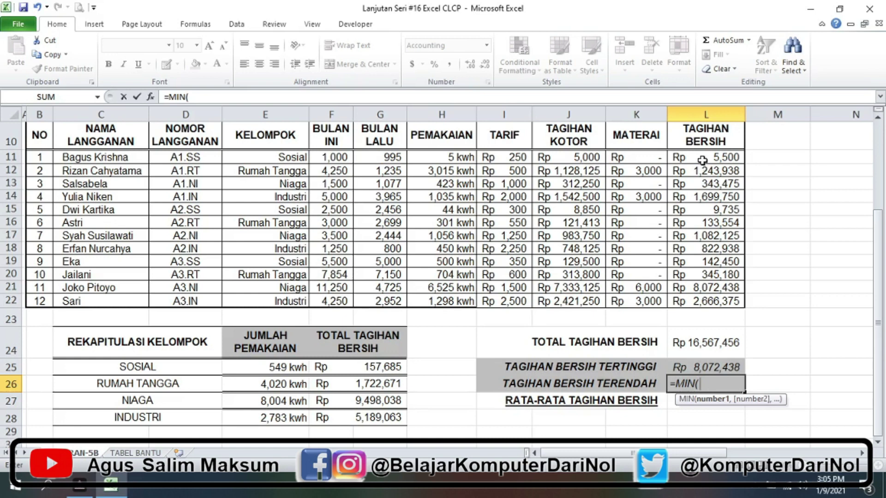
left_click_drag(702, 160, 705, 298)
key("Return")
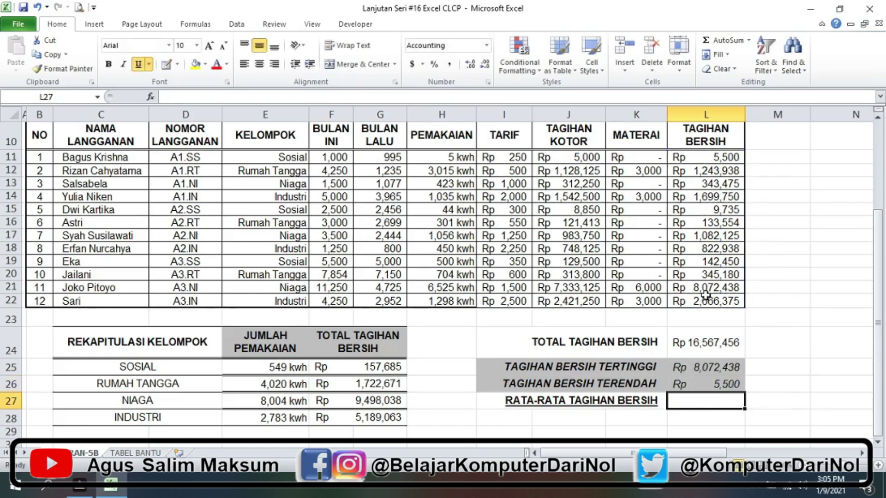
left_click(725, 157)
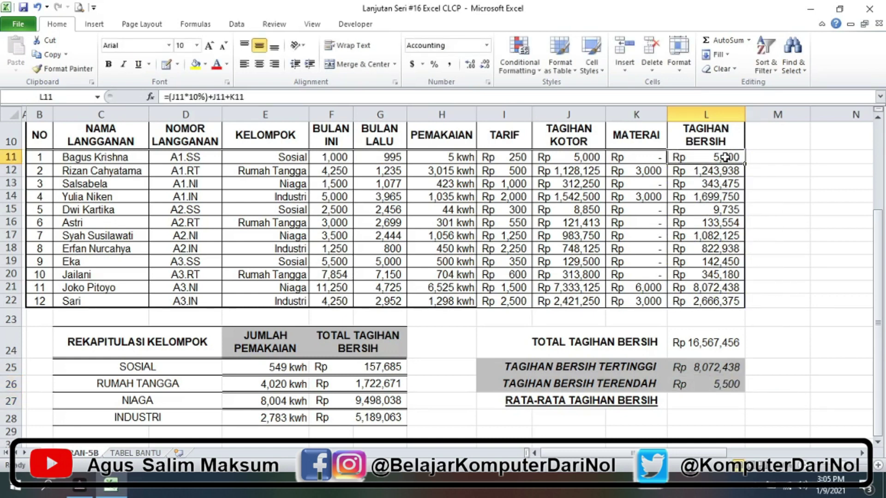
left_click(78, 160)
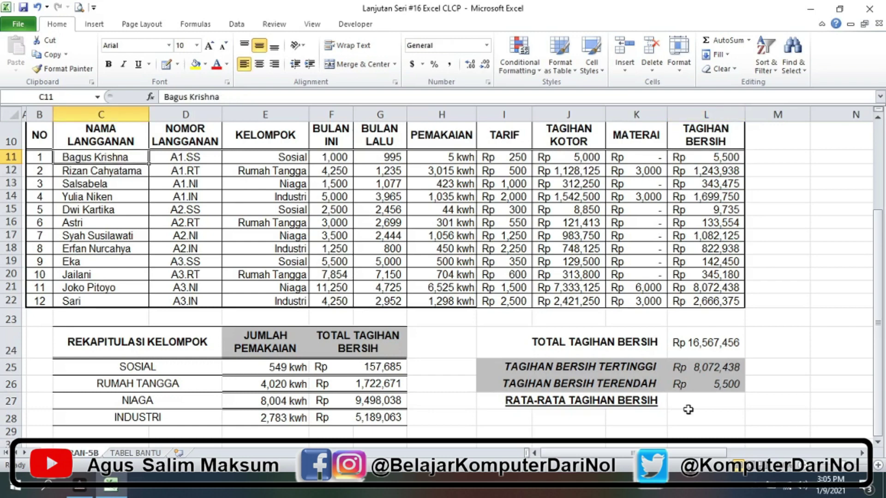
left_click(701, 401)
Enter =AVERAGE(L11:L22) in L27, giving the average net bill Rp 1,380,621.
type("=")
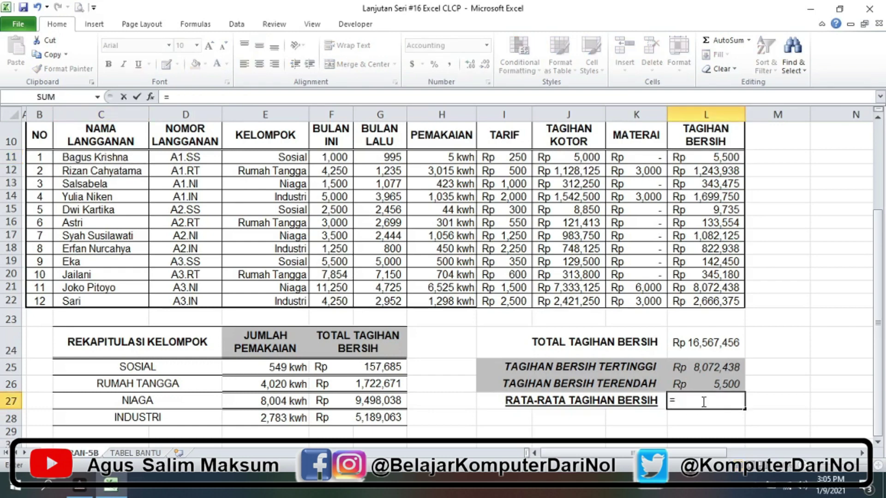
type("AVERAGE")
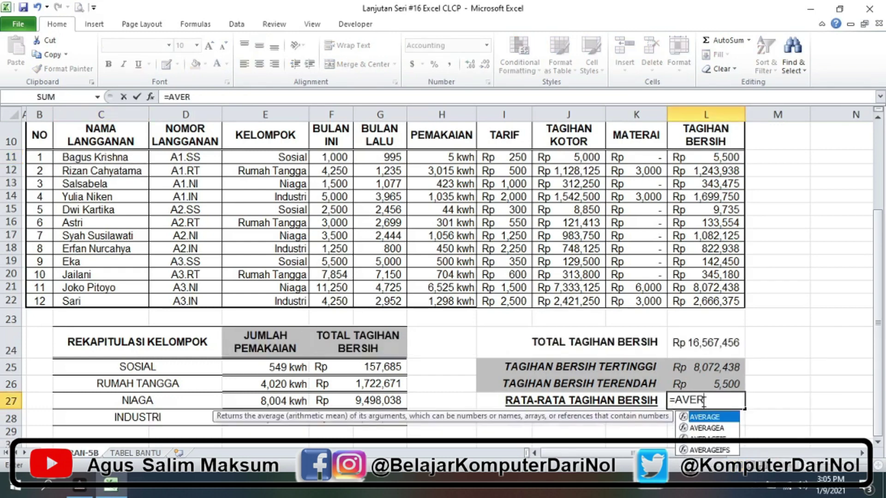
type("(")
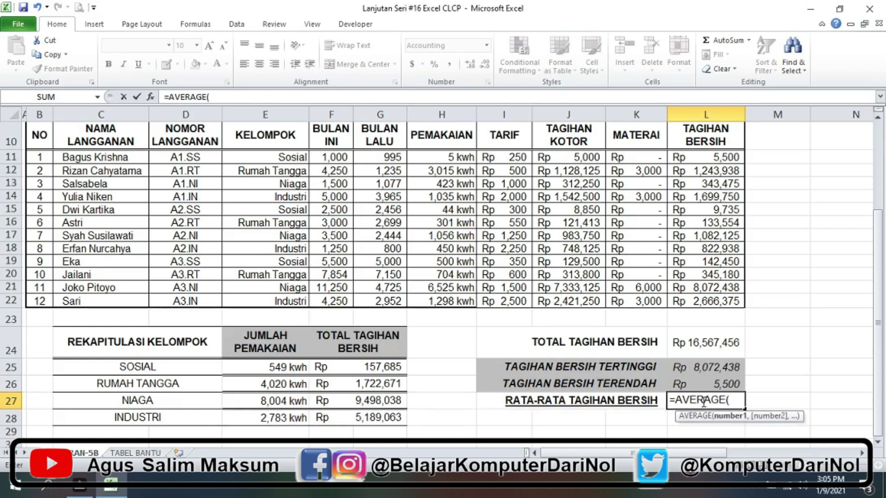
left_click_drag(711, 157, 719, 300)
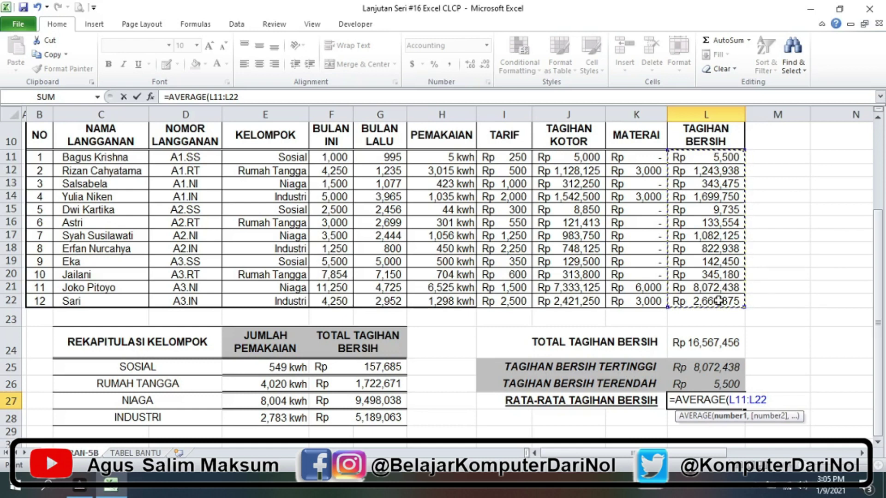
key("Return")
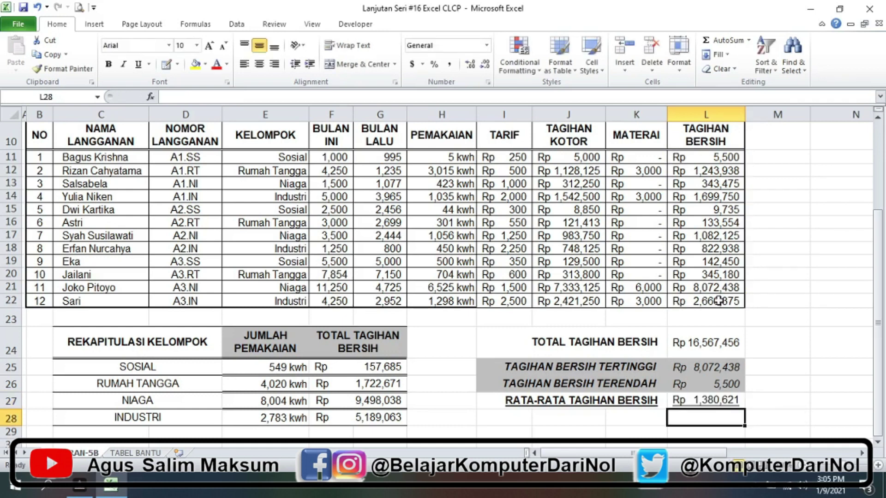
left_click(777, 287)
left_click(841, 343)
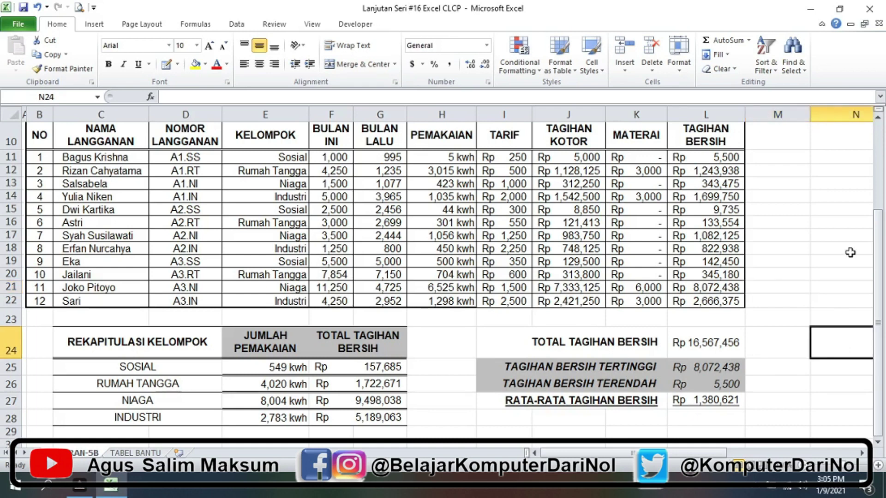
left_click(836, 245)
left_click(797, 321)
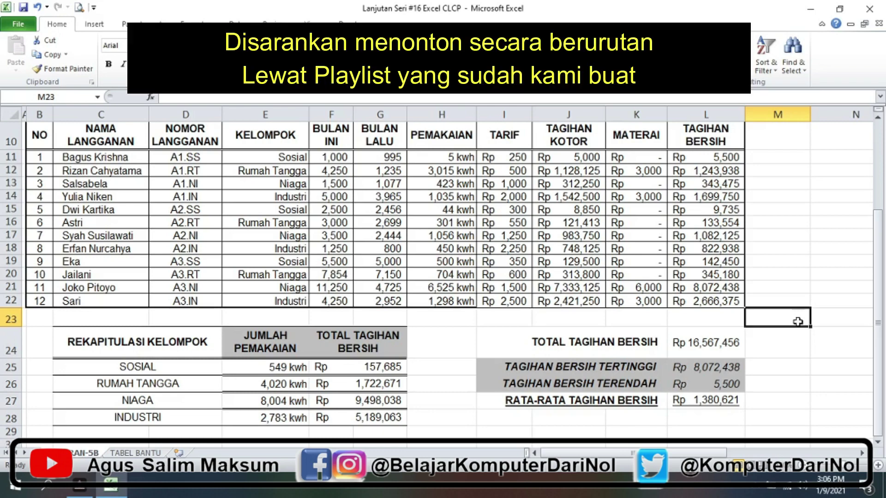
scroll(881, 297, "up", 1)
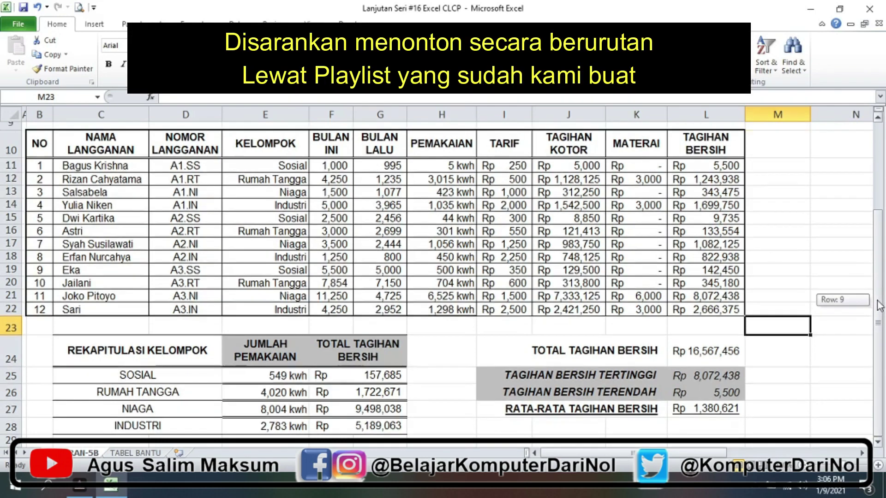
scroll(880, 298, "up", 1)
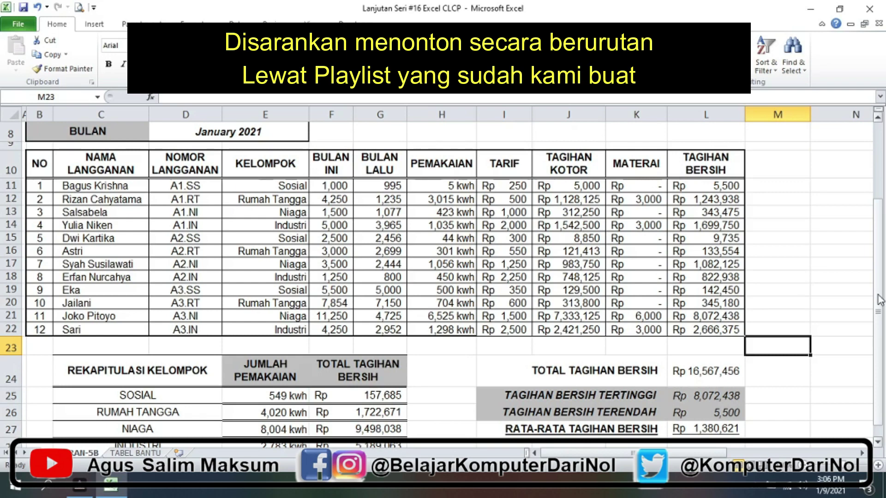
left_click(879, 442)
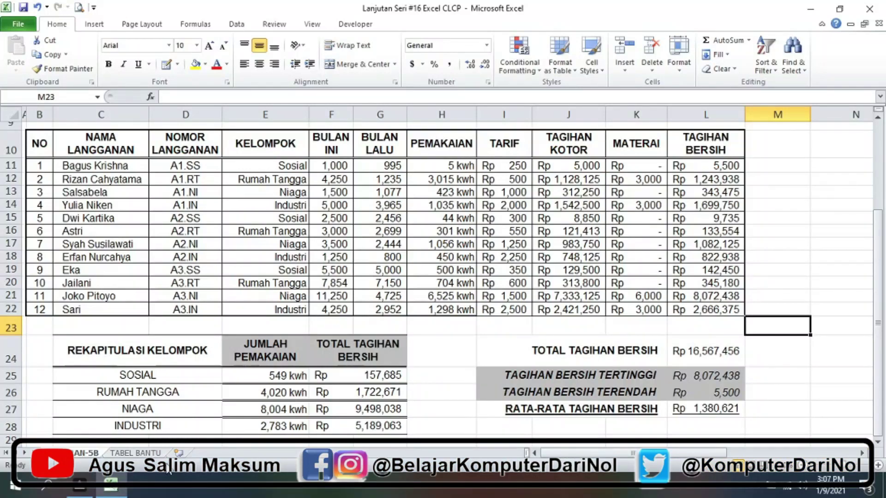
Turn on Filter for the header row B10:L10, from NO to TAGIHAN BERSIH.
left_click(261, 207)
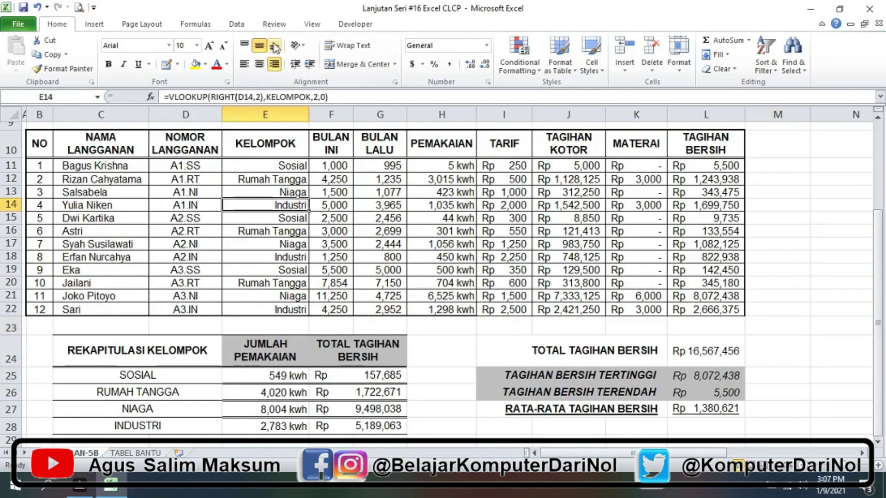
left_click(243, 28)
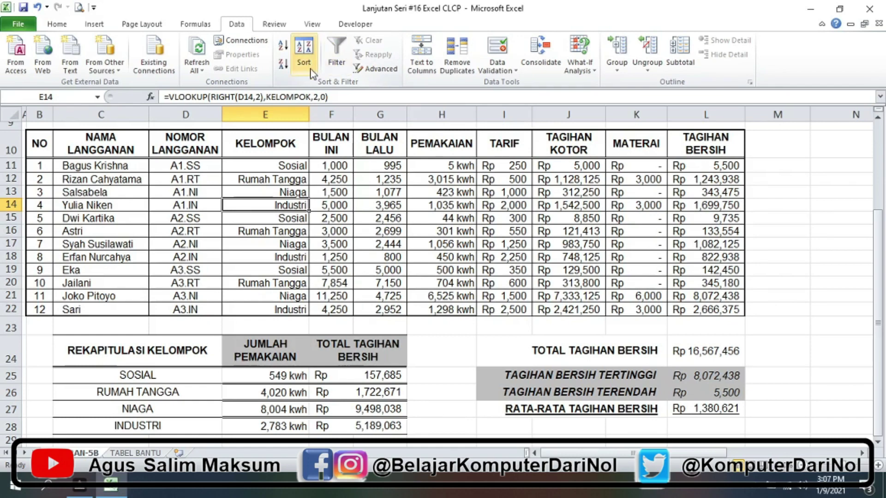
left_click(305, 55)
left_click(580, 193)
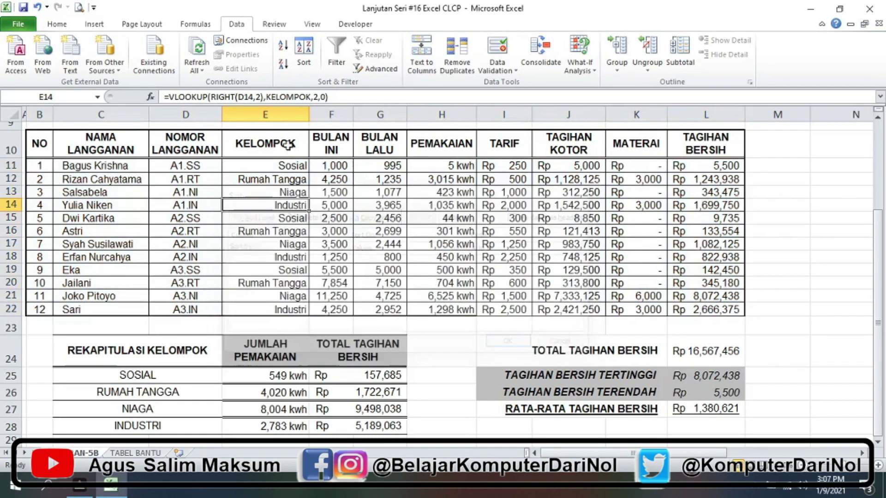
left_click_drag(39, 143, 706, 143)
left_click(333, 61)
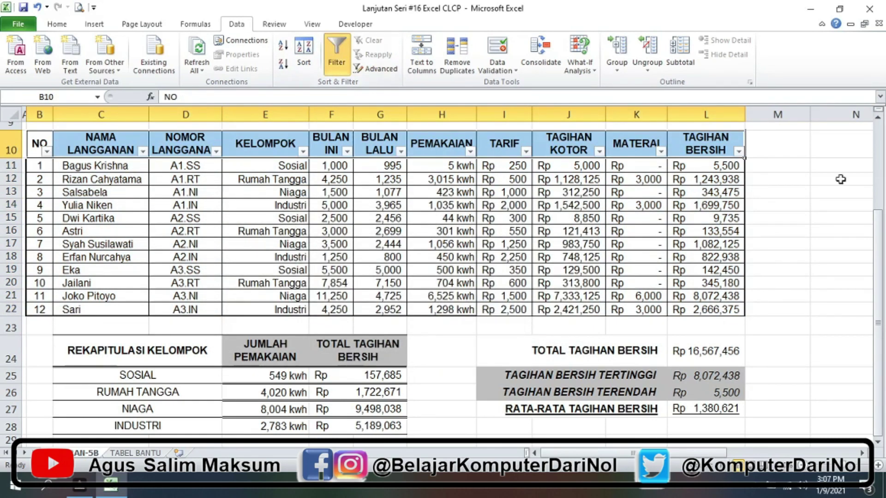